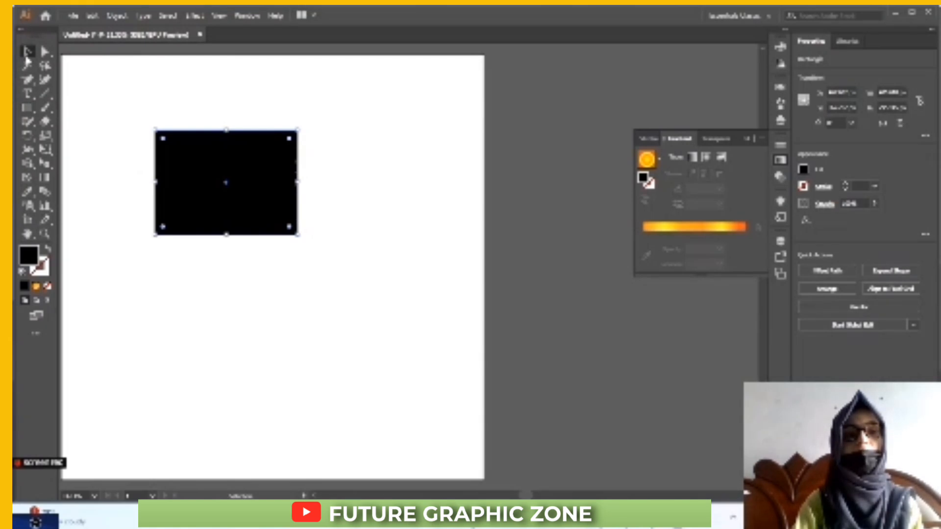
Try to set the stroke colour to a bright red with no object selected
{"action": "left_click", "coordinate": [102, 268]}
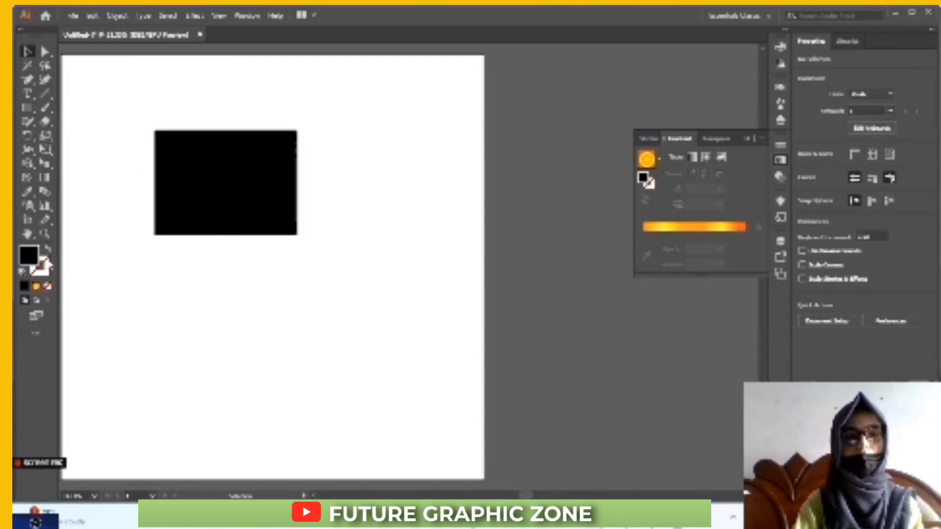
{"action": "left_click", "coordinate": [49, 265]}
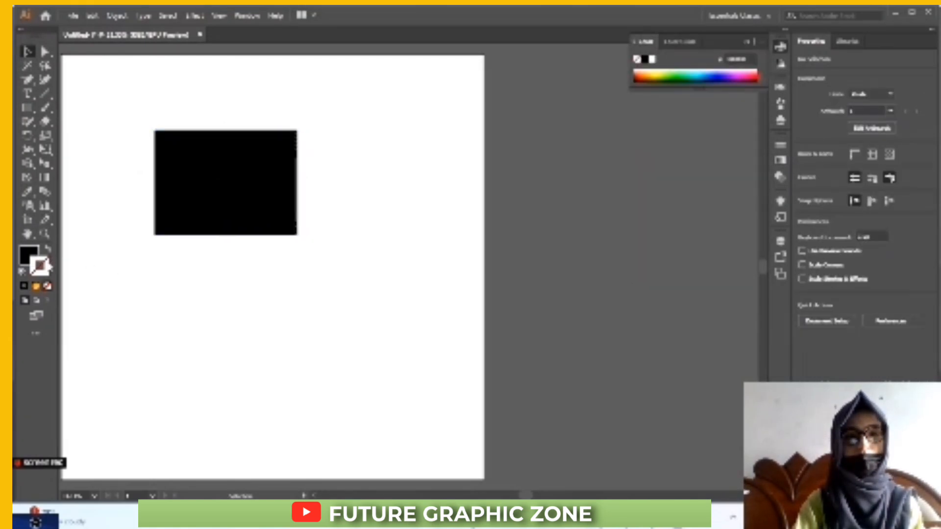
{"action": "double_click", "coordinate": [48, 266]}
{"action": "left_click", "coordinate": [446, 214]}
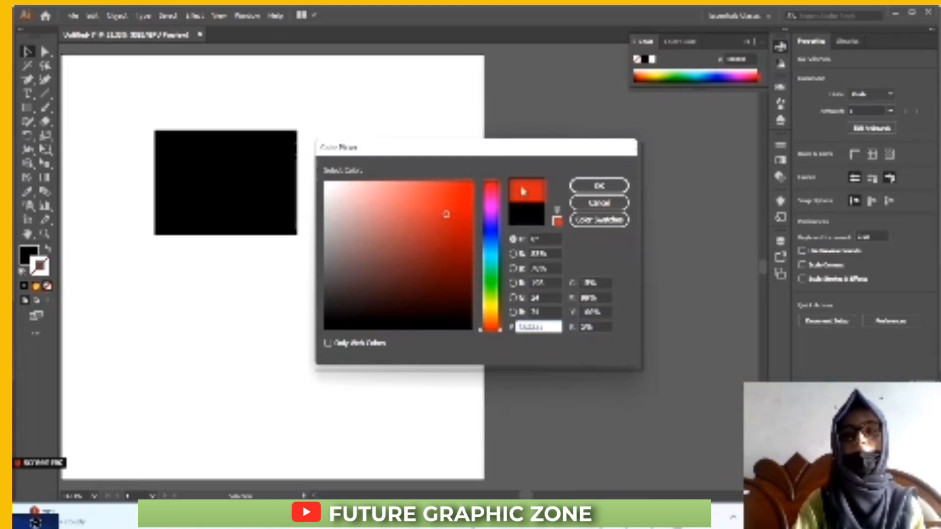
{"action": "left_click", "coordinate": [601, 188]}
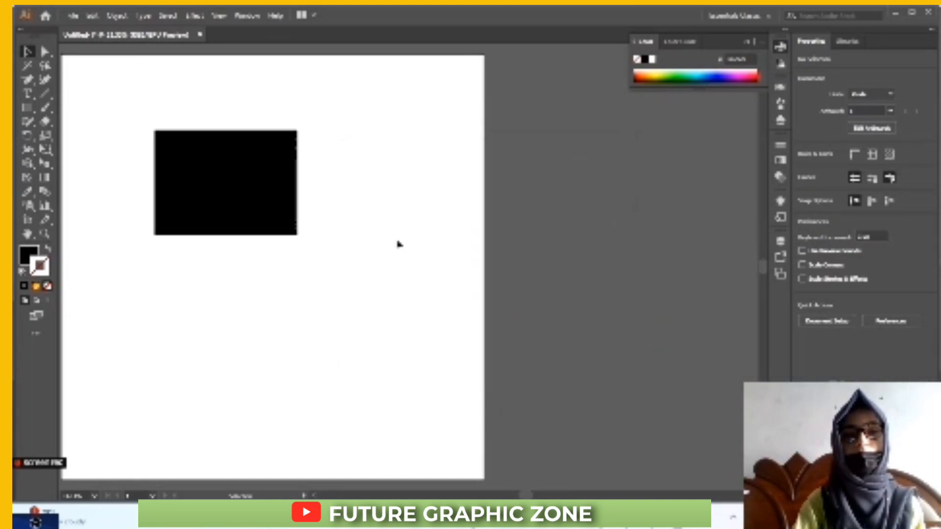
Move the black rectangle slightly to the left on the artboard
{"action": "left_click", "coordinate": [260, 215]}
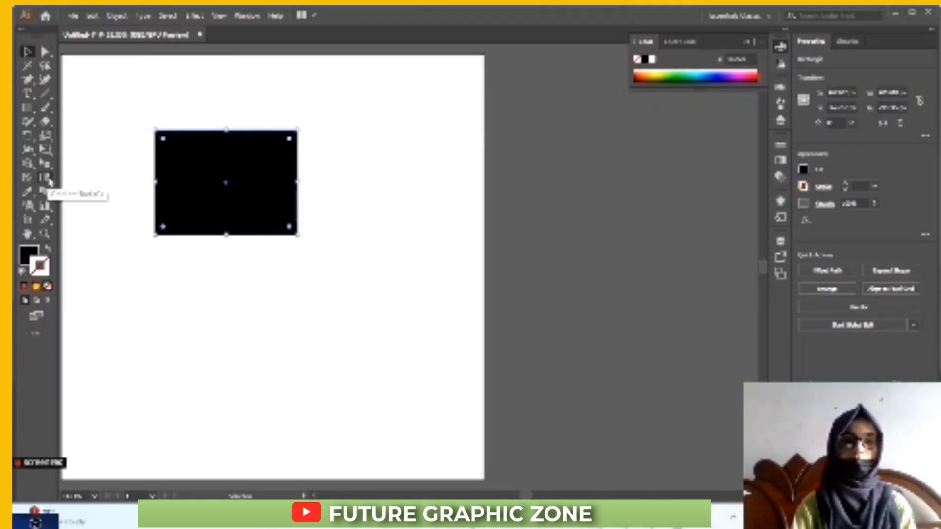
{"action": "left_click", "coordinate": [48, 180]}
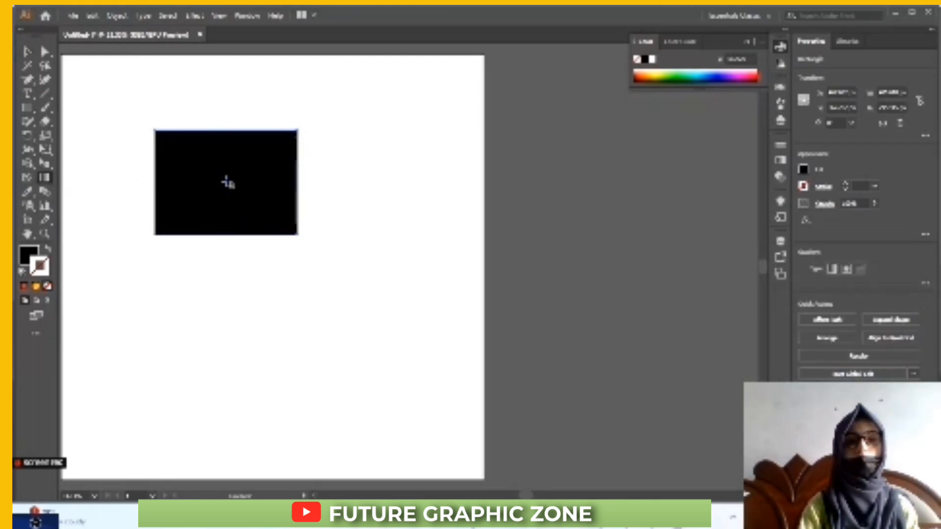
{"action": "key", "text": "v"}
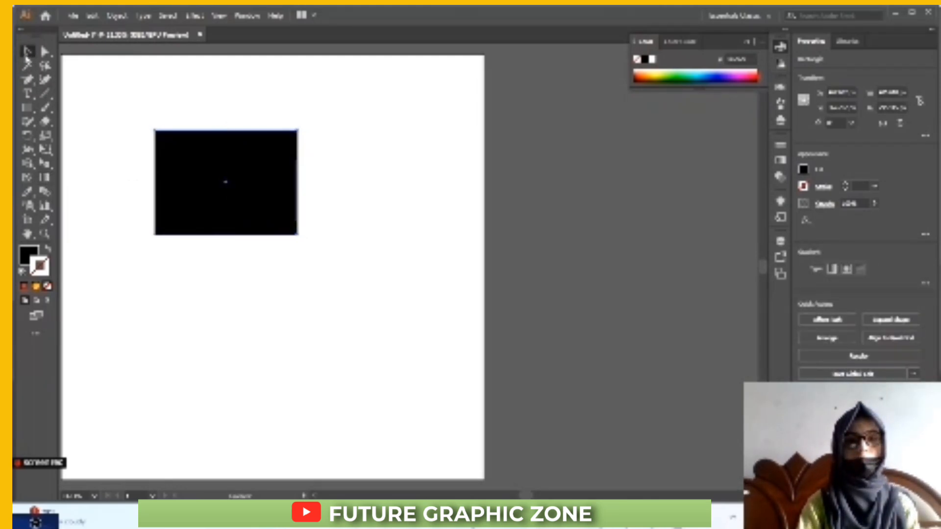
{"action": "left_click_drag", "start_coordinate": [192, 175], "coordinate": [183, 175]}
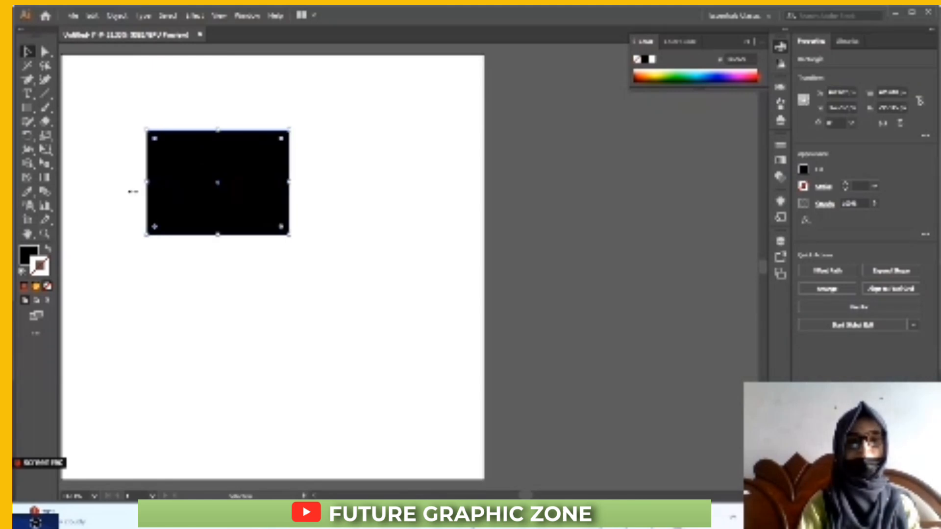
{"action": "left_click", "coordinate": [44, 178]}
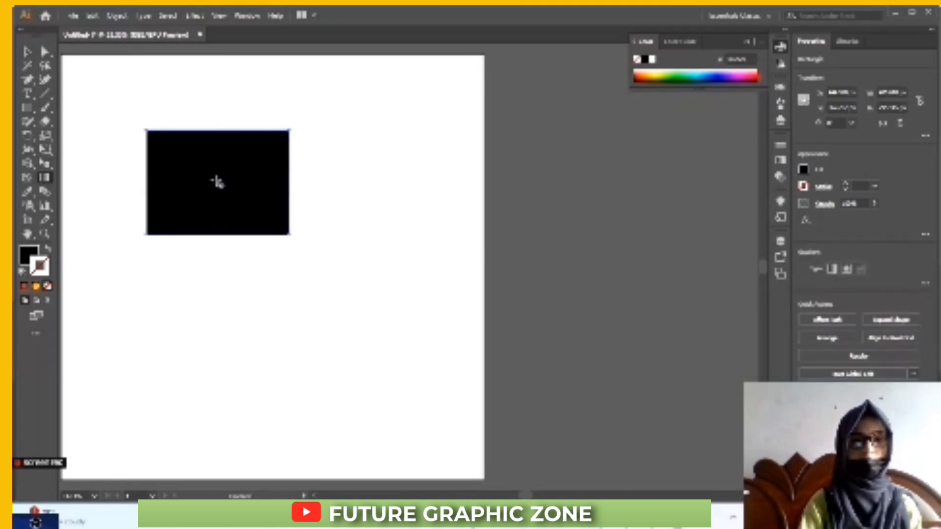
{"action": "left_click", "coordinate": [28, 52]}
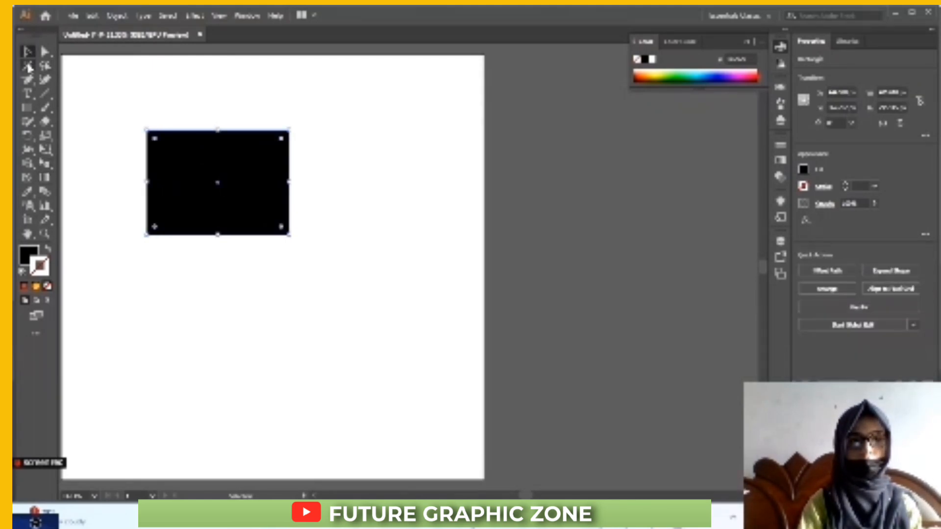
{"action": "left_click", "coordinate": [27, 82]}
{"action": "left_click_drag", "start_coordinate": [27, 86], "coordinate": [51, 80]}
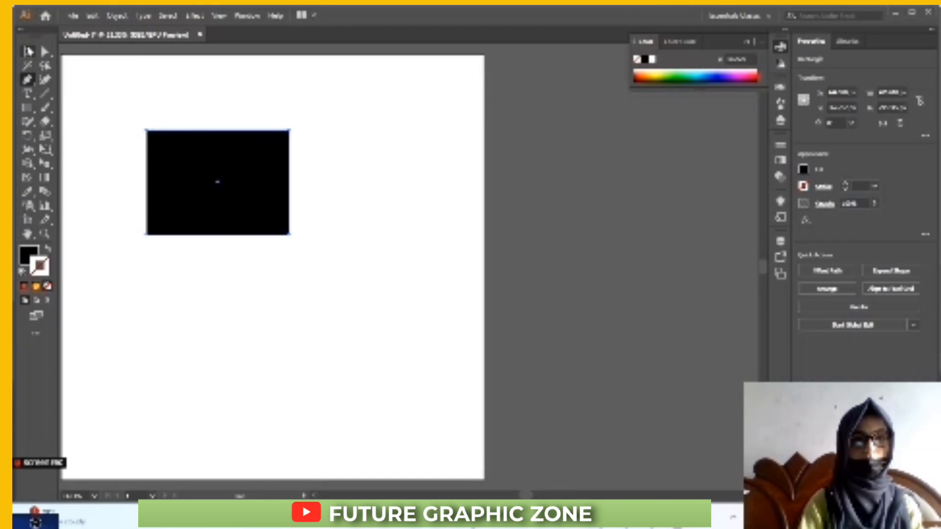
{"action": "left_click", "coordinate": [27, 52]}
{"action": "left_click", "coordinate": [44, 177]}
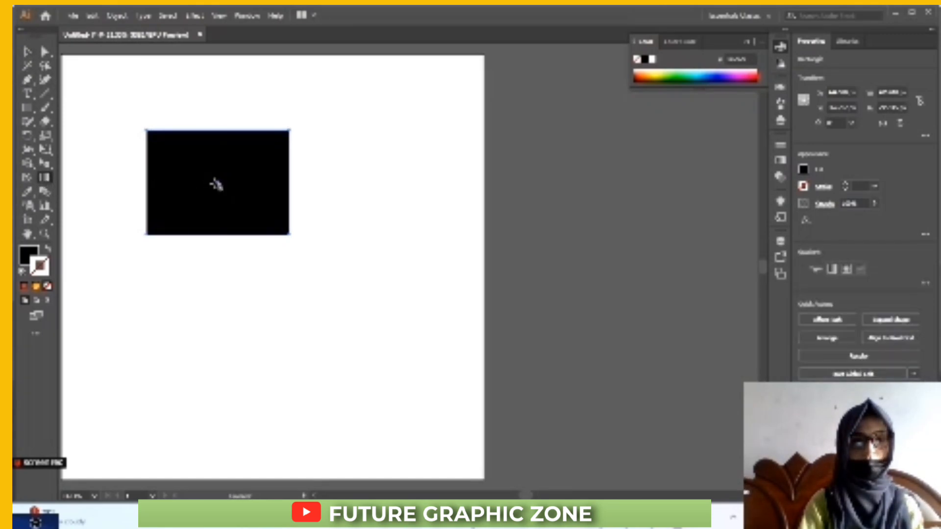
{"action": "left_click", "coordinate": [27, 52]}
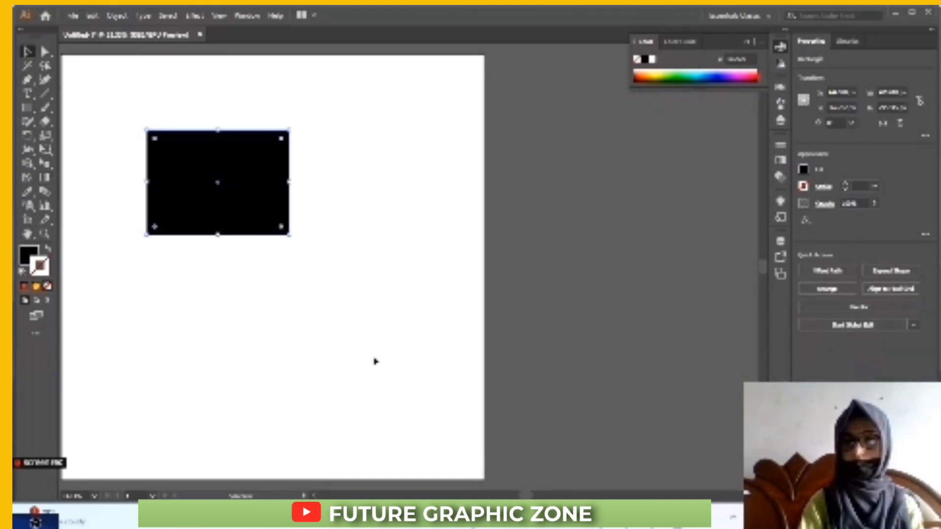
Change the rectangle's solid fill from the gradient settings to a bright red
{"action": "left_click", "coordinate": [781, 162]}
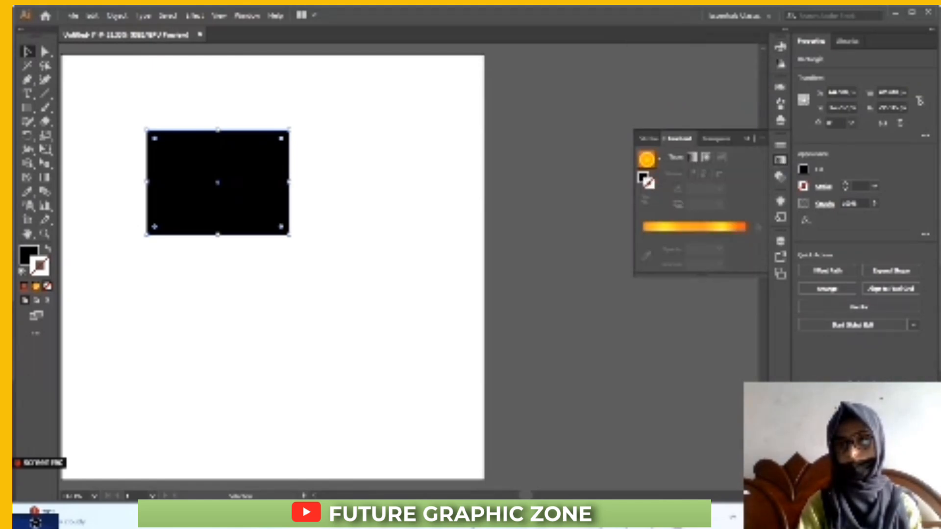
{"action": "double_click", "coordinate": [642, 178]}
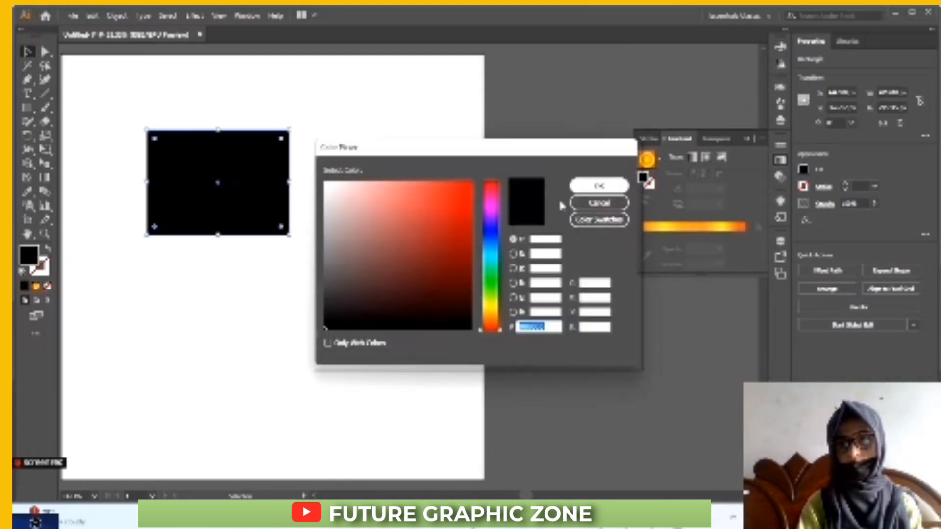
{"action": "left_click", "coordinate": [459, 201]}
{"action": "left_click", "coordinate": [599, 185]}
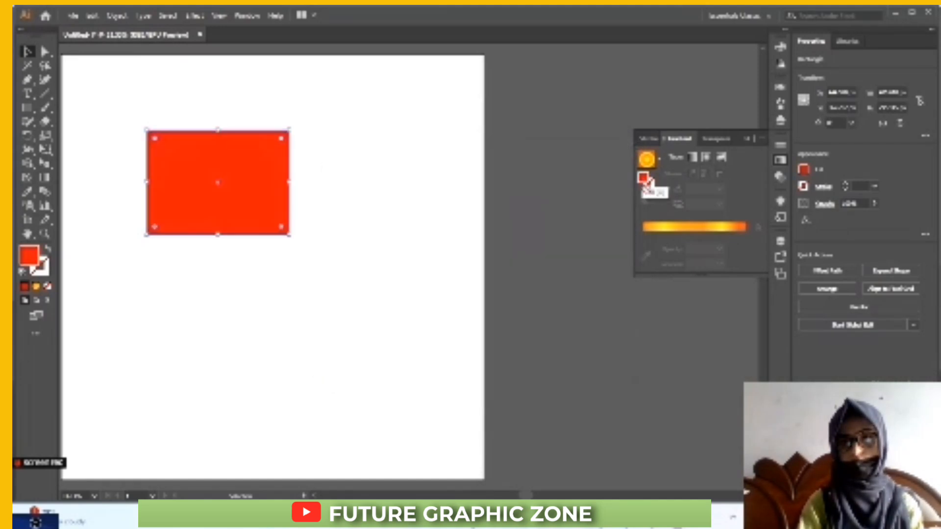
Apply the radial gradient to the rectangle and delete its yellow and outer orange stops, keeping only the two innermost orange and red ones
{"action": "left_click", "coordinate": [653, 226]}
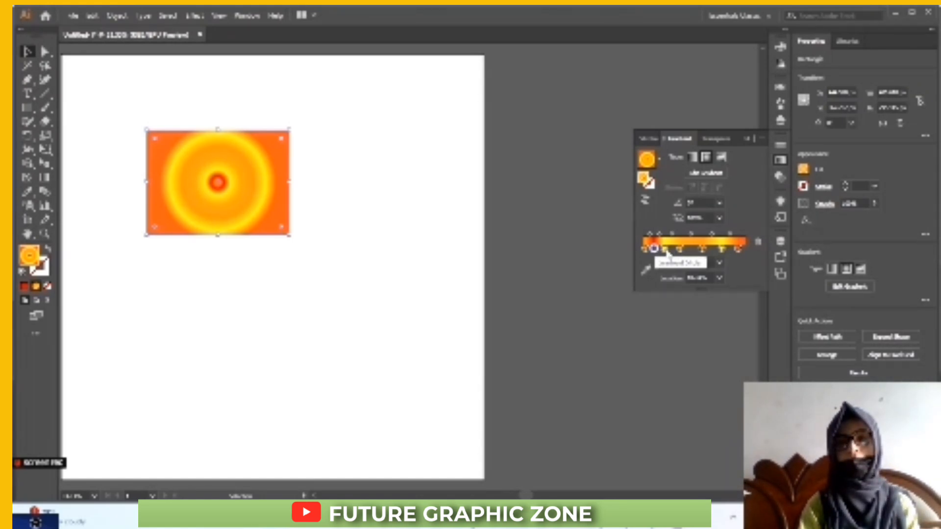
{"action": "left_click_drag", "start_coordinate": [665, 251], "coordinate": [684, 255]}
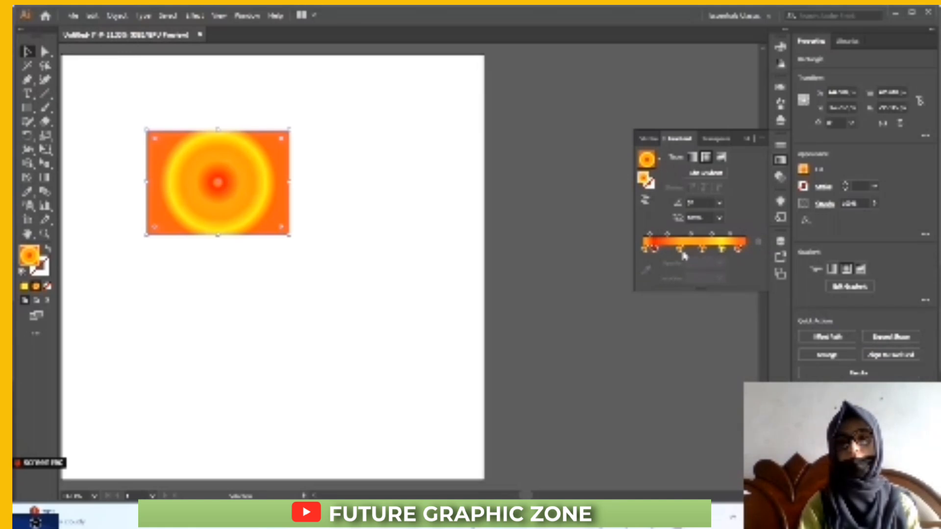
{"action": "left_click", "coordinate": [758, 243]}
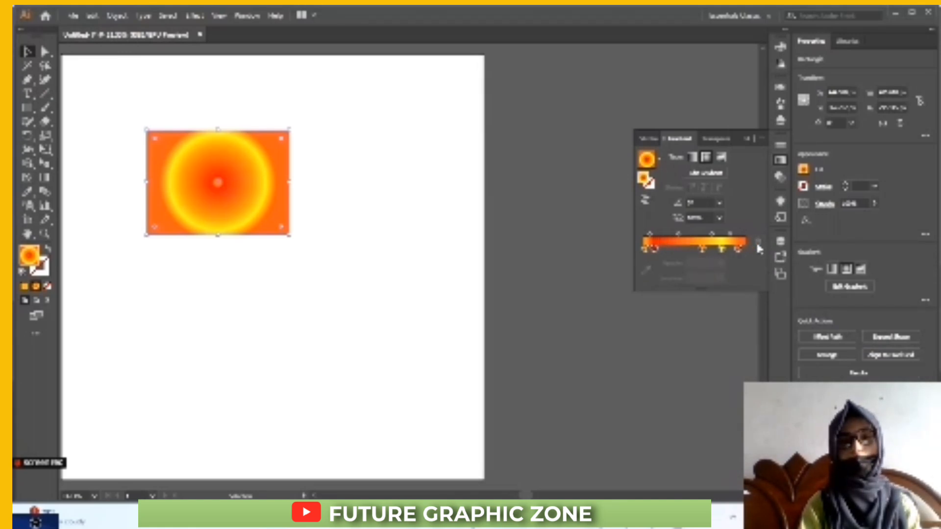
{"action": "left_click", "coordinate": [702, 251]}
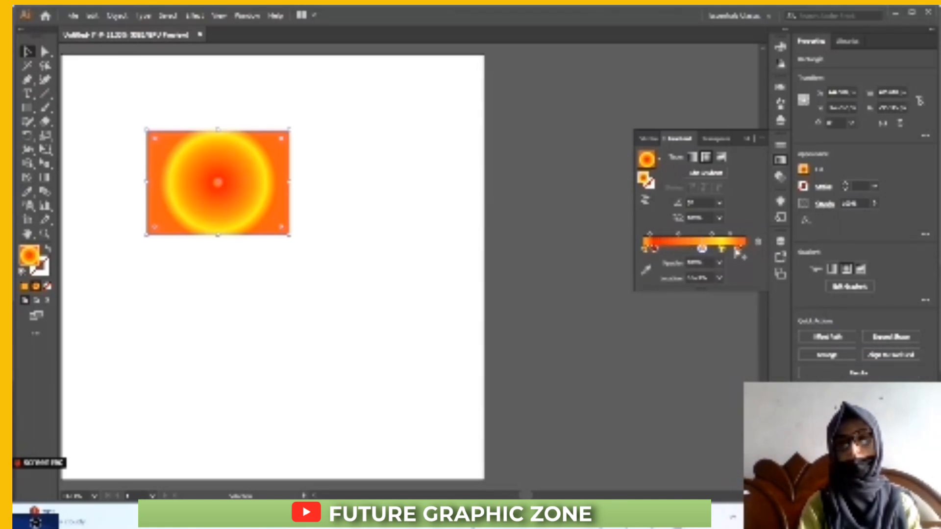
{"action": "left_click", "coordinate": [758, 243]}
{"action": "left_click", "coordinate": [722, 250]}
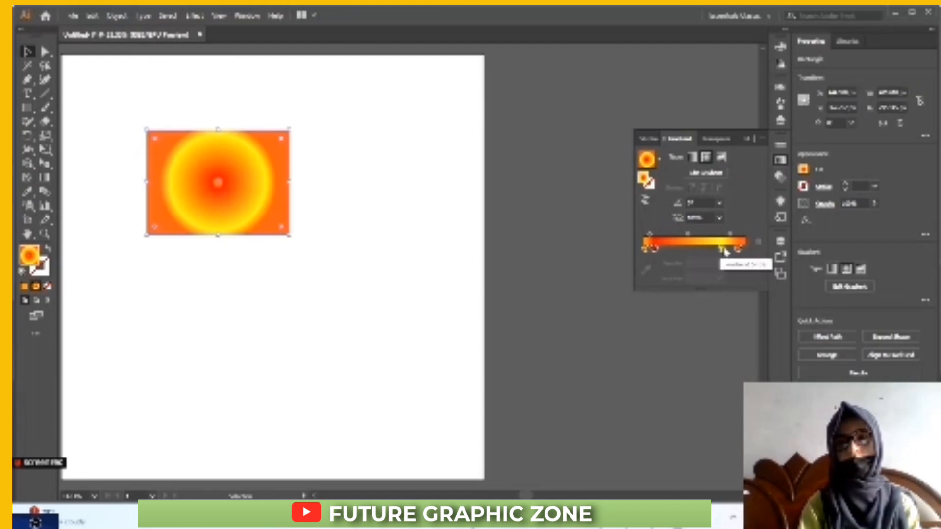
{"action": "left_click", "coordinate": [758, 244]}
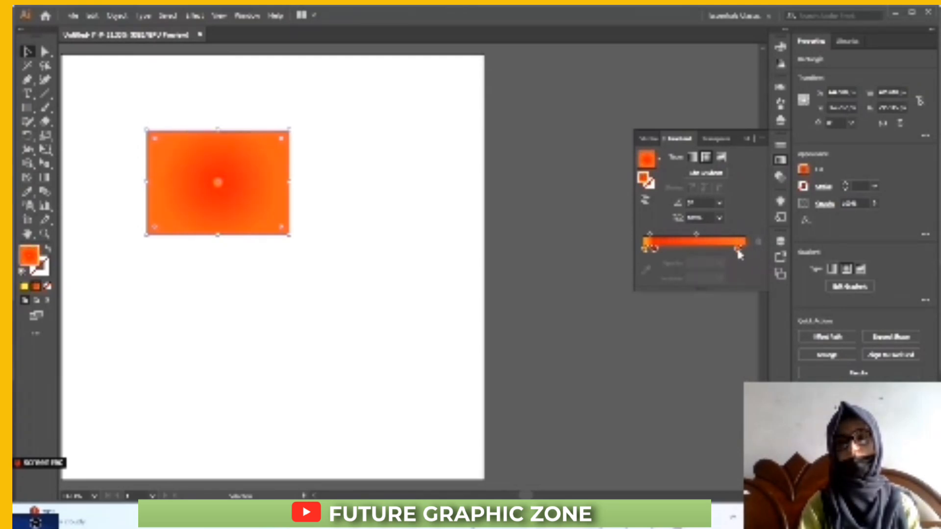
{"action": "left_click", "coordinate": [736, 250]}
{"action": "left_click", "coordinate": [758, 244]}
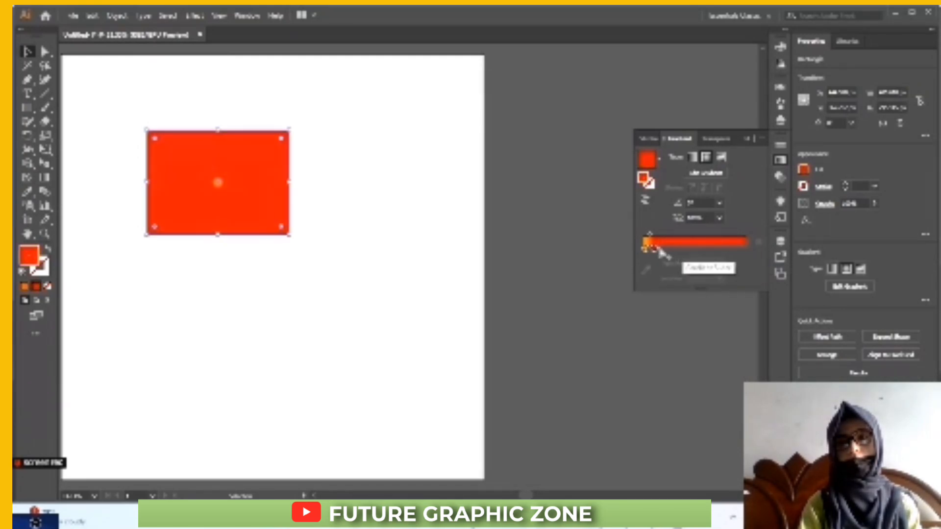
Spread the radial gradient's stops as red, orange, red so that an orange ring surrounds a red centre
{"action": "left_click_drag", "start_coordinate": [650, 245], "coordinate": [729, 249]}
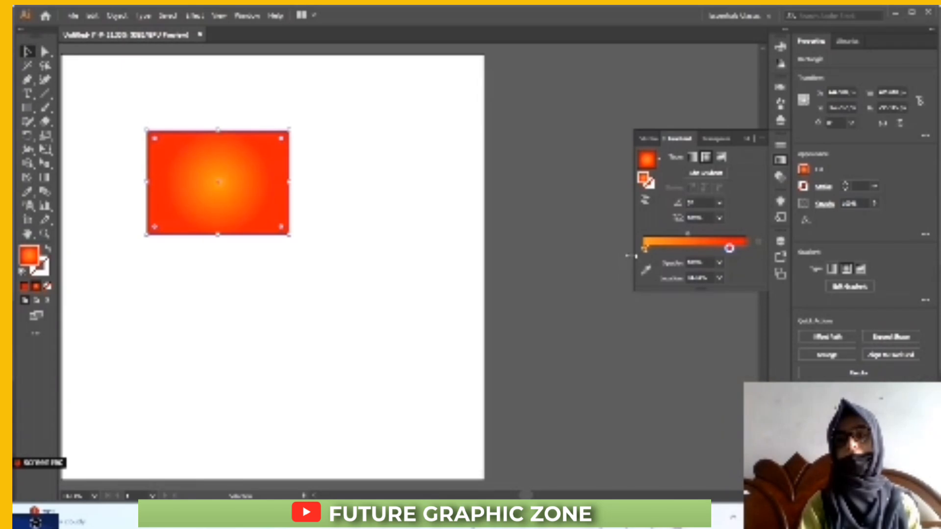
{"action": "left_click_drag", "start_coordinate": [647, 248], "coordinate": [665, 248]}
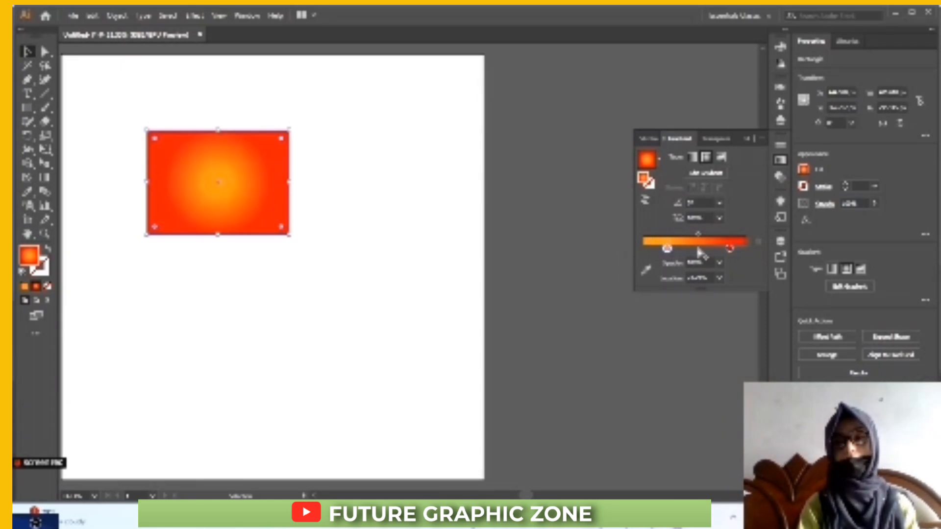
{"action": "mouse_move", "coordinate": [727, 248]}
{"action": "left_mouse_down"}
{"action": "mouse_move", "coordinate": [658, 248]}
{"action": "mouse_move", "coordinate": [720, 248]}
{"action": "left_mouse_up"}
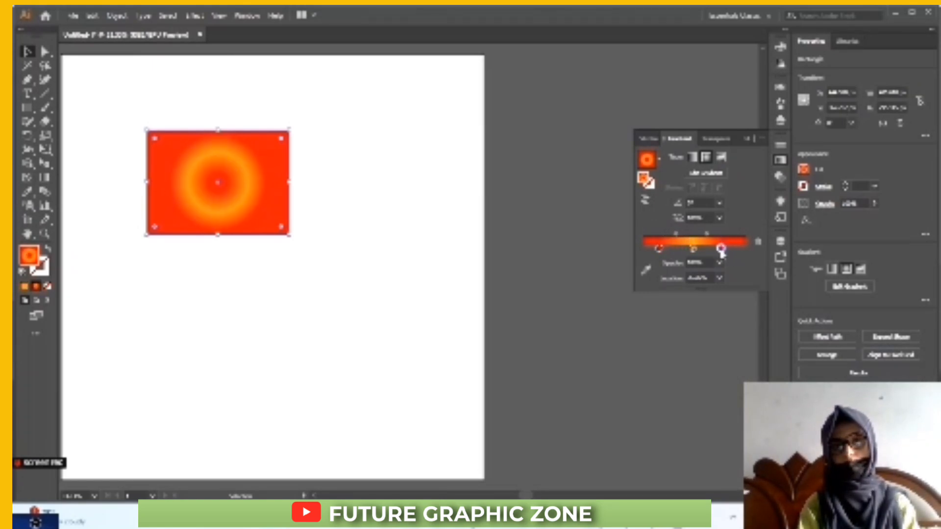
Add and space stops into five alternating red and orange ones to form two concentric orange rings in the rectangle
{"action": "left_click", "coordinate": [692, 250]}
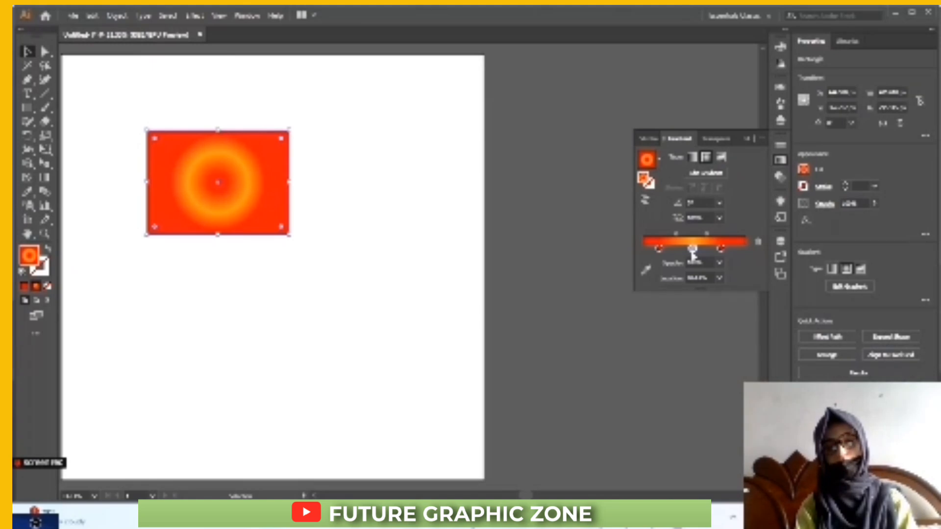
{"action": "left_click_drag", "start_coordinate": [692, 253], "coordinate": [726, 251]}
{"action": "left_click", "coordinate": [658, 250]}
{"action": "left_click", "coordinate": [706, 250]}
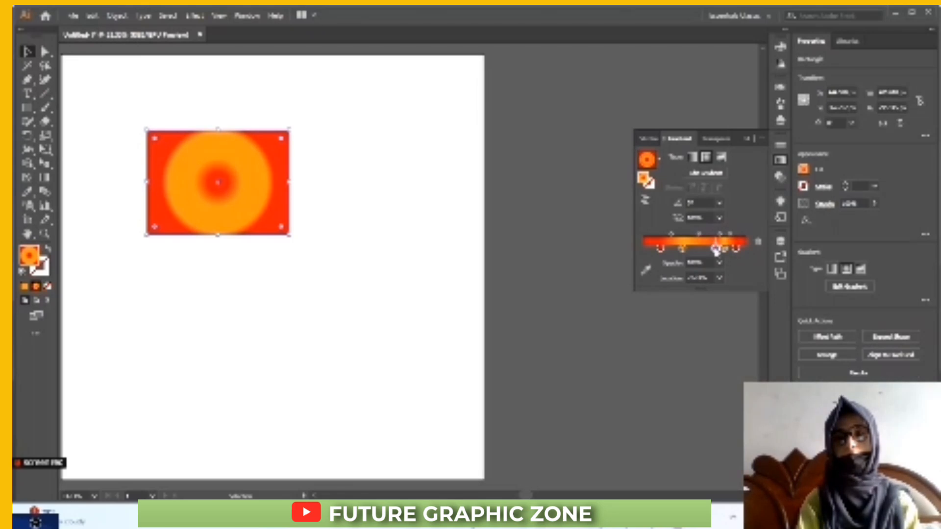
{"action": "left_click", "coordinate": [702, 249]}
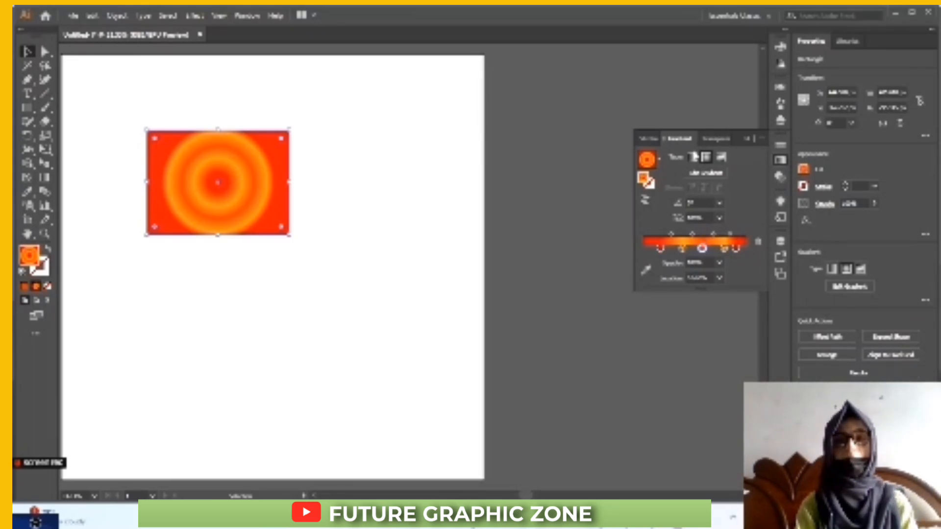
Change the rectangle's gradient to linear and reposition its colour stops along the gradient line with the Gradient tool
{"action": "left_click", "coordinate": [692, 158]}
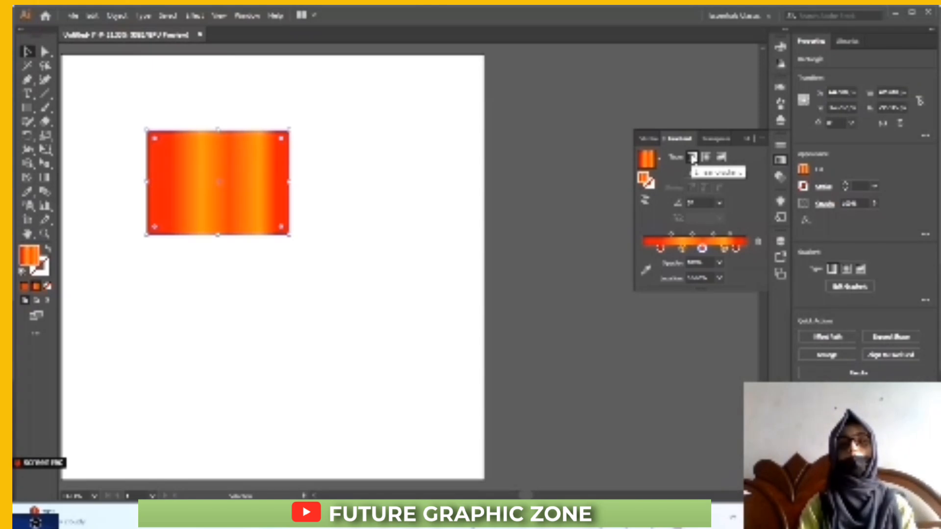
{"action": "left_click", "coordinate": [44, 177]}
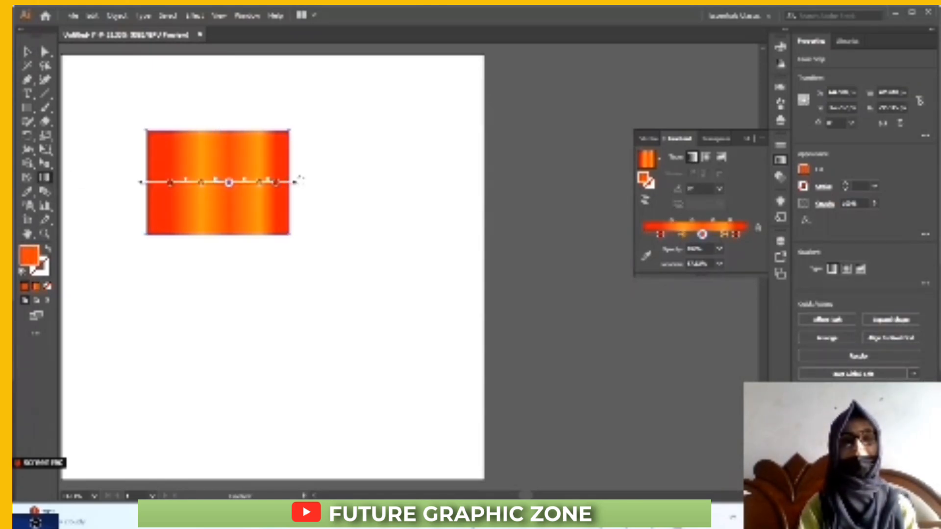
{"action": "left_click_drag", "start_coordinate": [201, 183], "coordinate": [235, 183]}
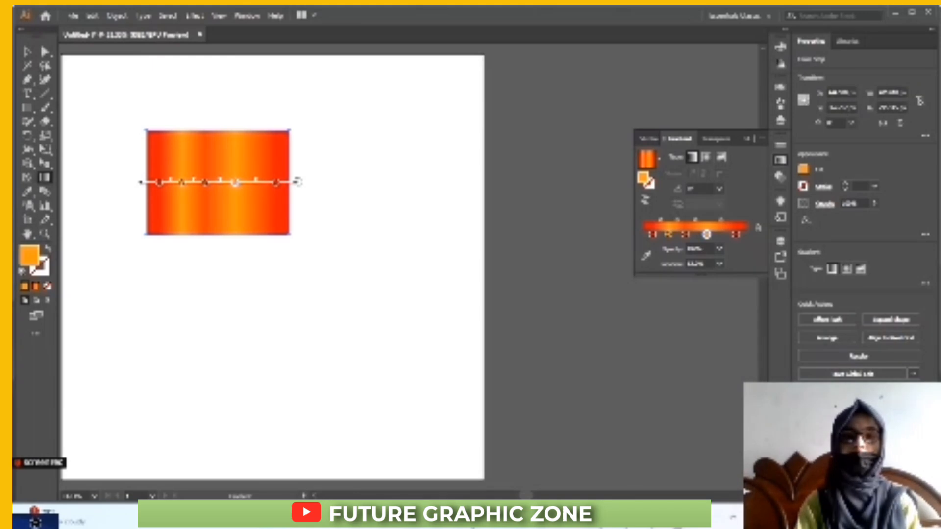
Rotate the linear gradient so its bands run diagonally, and move the rectangle toward the artboard's upper-left corner
{"action": "mouse_move", "coordinate": [298, 182]}
{"action": "left_mouse_down"}
{"action": "mouse_move", "coordinate": [293, 229]}
{"action": "mouse_move", "coordinate": [244, 295]}
{"action": "mouse_move", "coordinate": [189, 309]}
{"action": "mouse_move", "coordinate": [66, 307]}
{"action": "mouse_move", "coordinate": [63, 216]}
{"action": "mouse_move", "coordinate": [222, 77]}
{"action": "mouse_move", "coordinate": [268, 92]}
{"action": "mouse_move", "coordinate": [292, 153]}
{"action": "left_mouse_up"}
{"action": "key", "text": "v"}
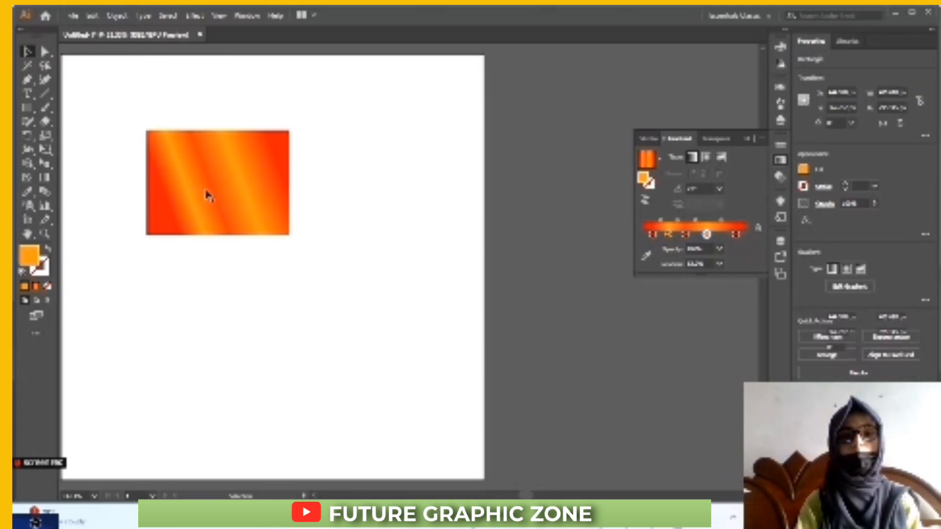
{"action": "left_click_drag", "start_coordinate": [205, 193], "coordinate": [72, 175]}
{"action": "left_click_drag", "start_coordinate": [41, 133], "coordinate": [41, 133]}
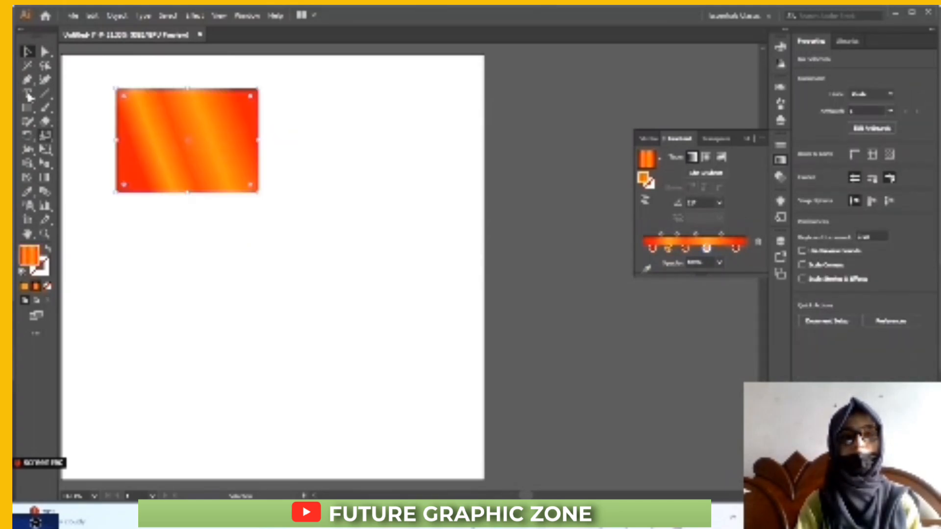
Add the point-text label "LINEAR GRADIENT" below the gradient rectangle
{"action": "left_click", "coordinate": [28, 94]}
{"action": "left_click", "coordinate": [137, 237]}
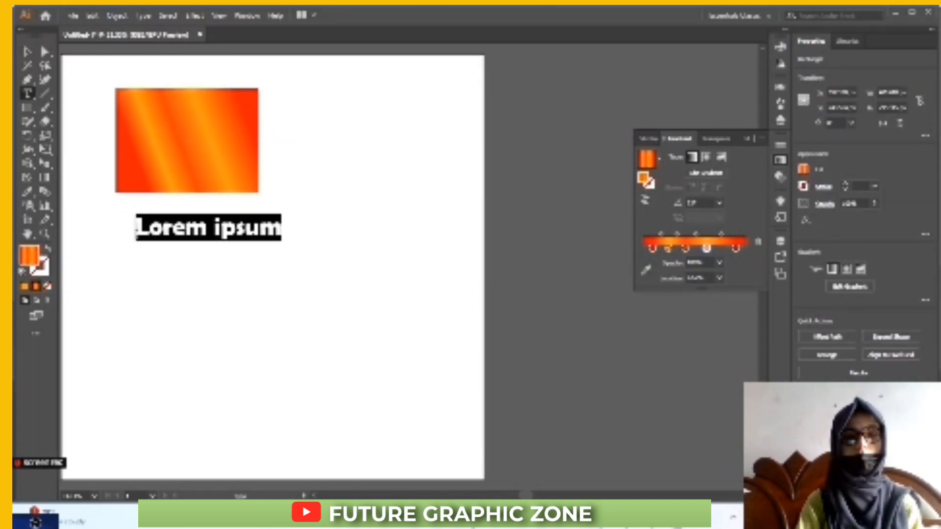
{"action": "type", "text": "LI"}
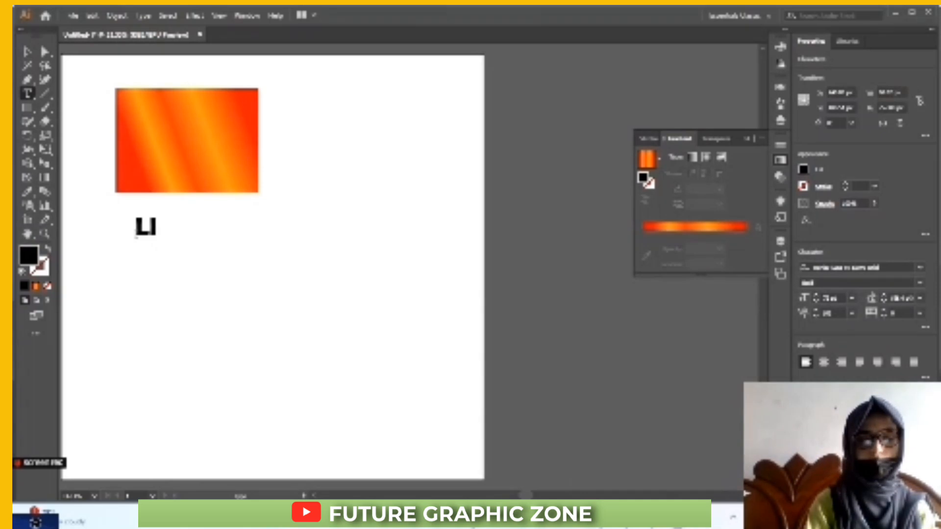
{"action": "type", "text": "NERA"}
{"action": "key", "text": "BackSpace"}
{"action": "key", "text": "BackSpace"}
{"action": "type", "text": "A"}
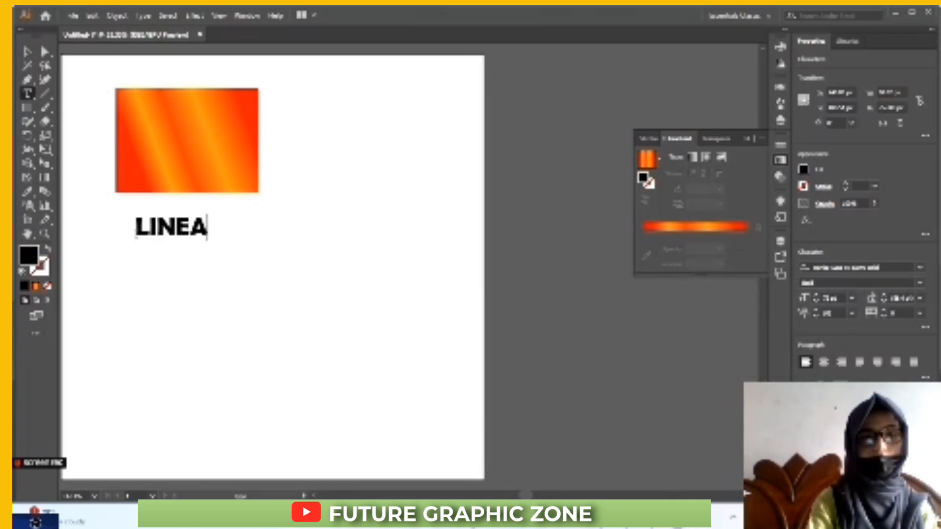
{"action": "type", "text": "R GRA"}
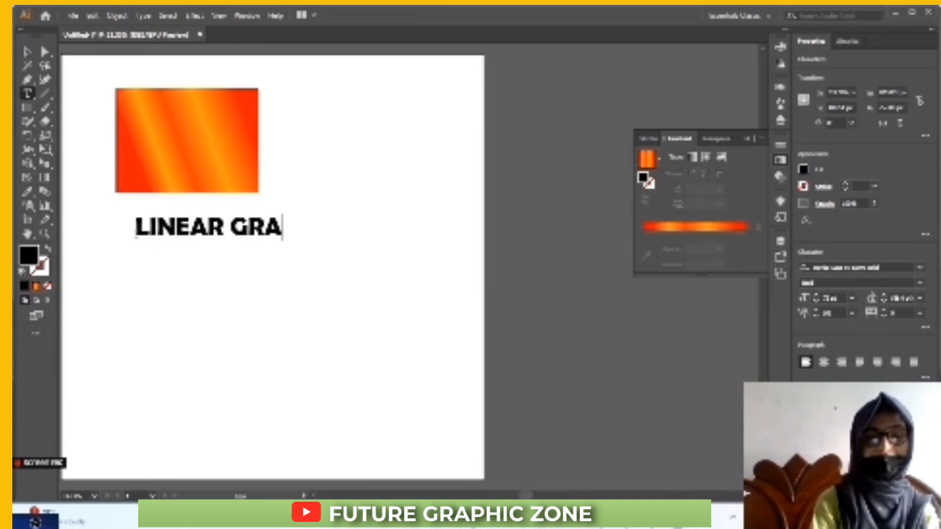
{"action": "type", "text": "DIENT"}
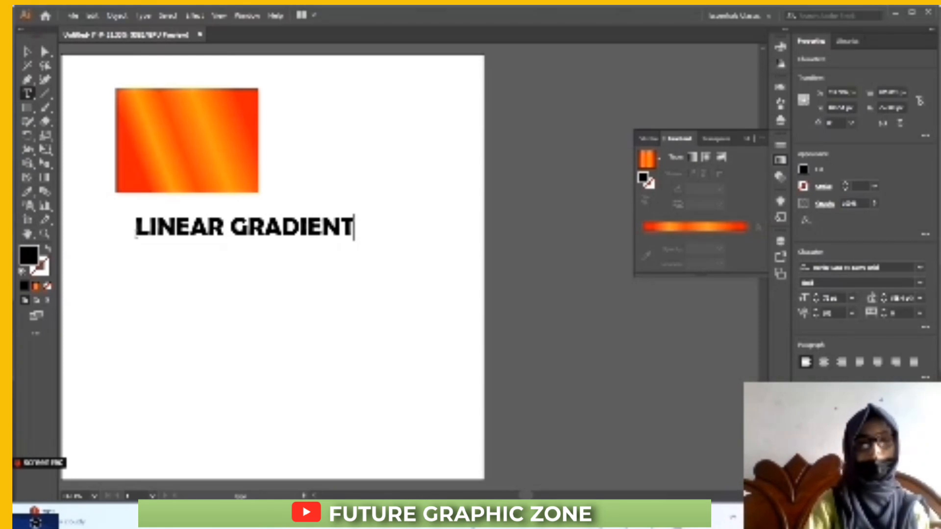
Move the "LINEAR GRADIENT" label up and to the left so it sits directly beneath the rectangle, and deselect it
{"action": "left_click", "coordinate": [27, 52]}
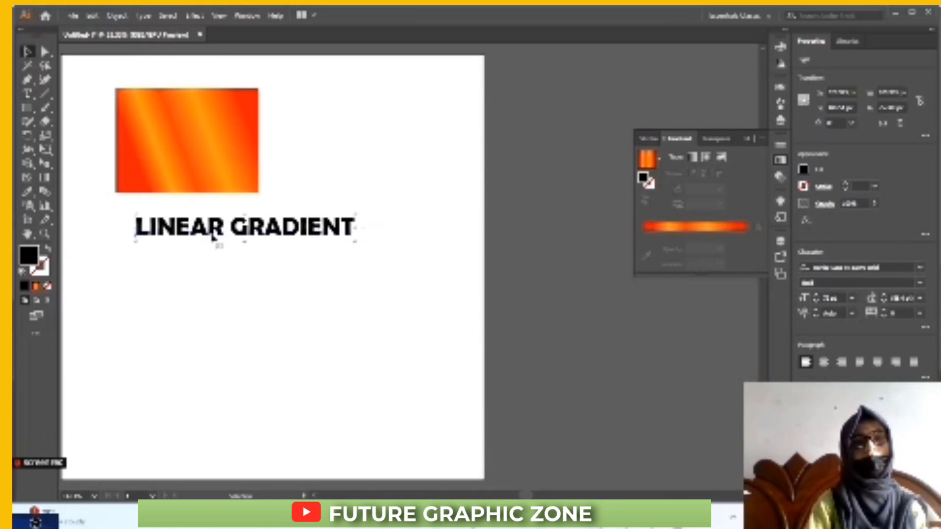
{"action": "left_click_drag", "start_coordinate": [217, 231], "coordinate": [169, 212]}
{"action": "left_click", "coordinate": [178, 262]}
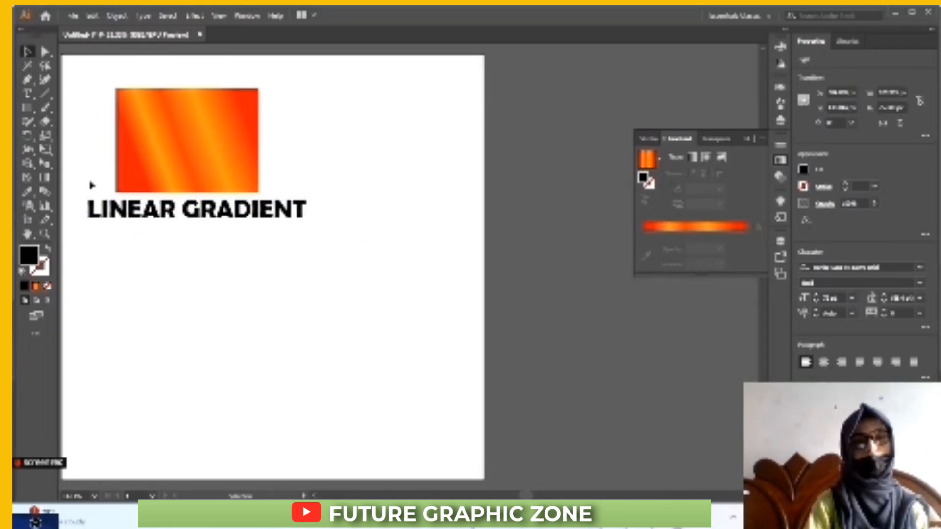
{"action": "key", "text": "m"}
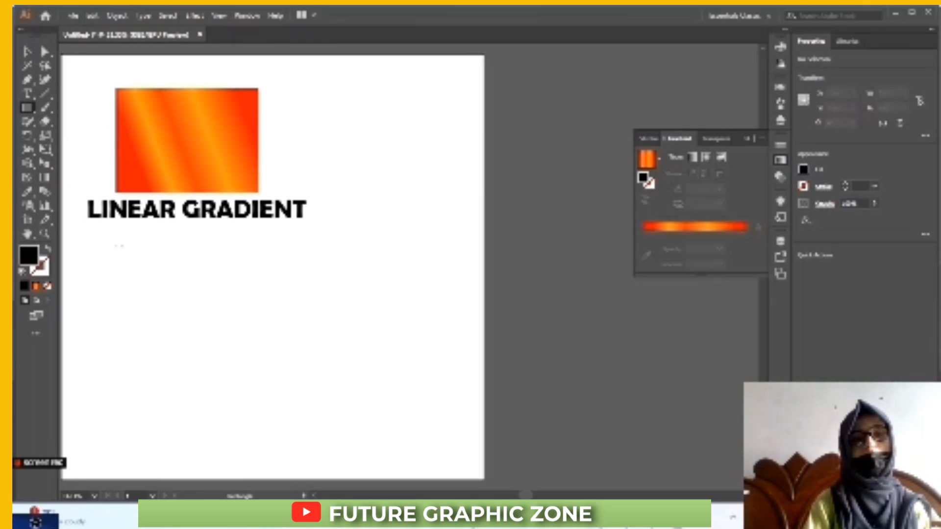
{"action": "mouse_move", "coordinate": [116, 243]}
{"action": "left_mouse_down"}
{"action": "mouse_move", "coordinate": [187, 306]}
{"action": "mouse_move", "coordinate": [277, 360]}
{"action": "left_mouse_up"}
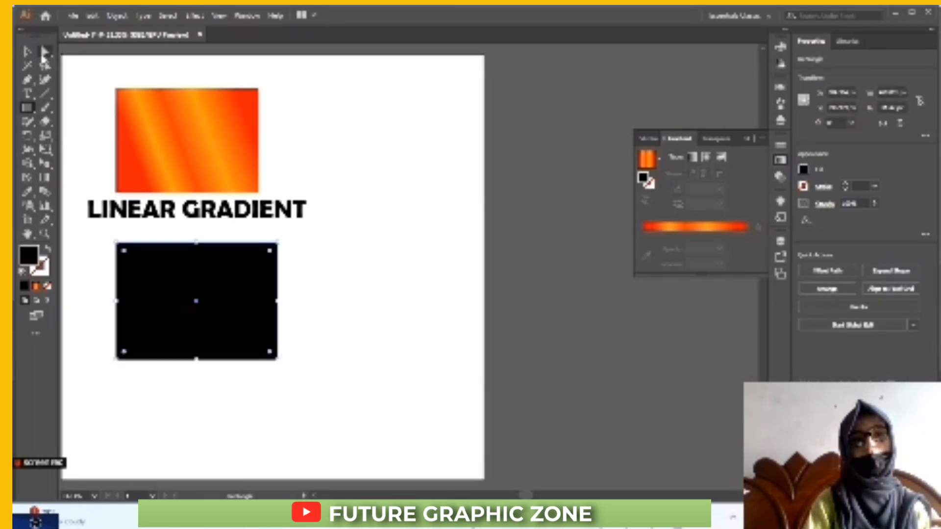
{"action": "left_click", "coordinate": [28, 53]}
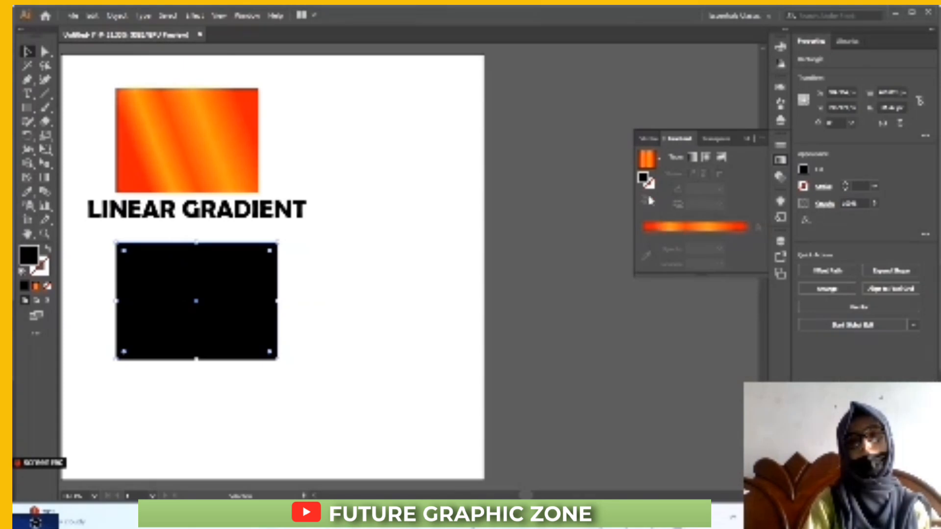
{"action": "left_click", "coordinate": [657, 228]}
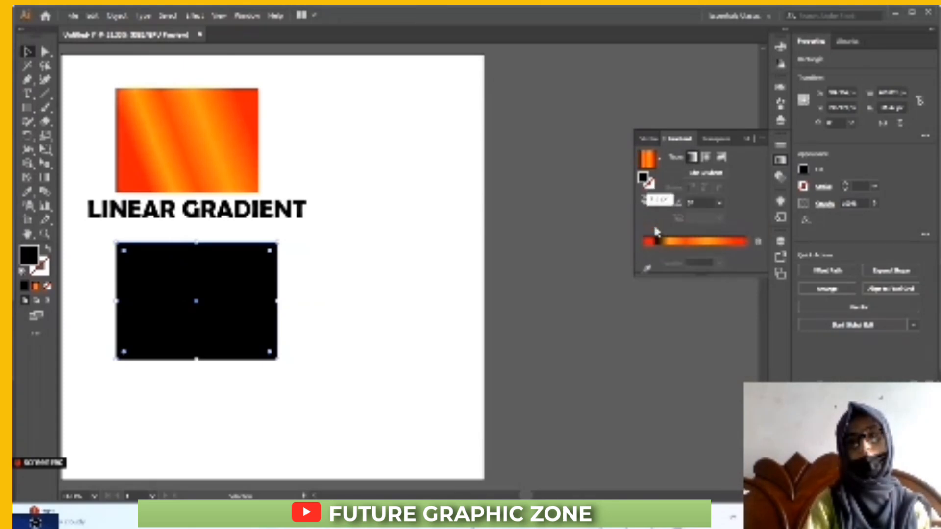
{"action": "left_click_drag", "start_coordinate": [655, 249], "coordinate": [662, 248]}
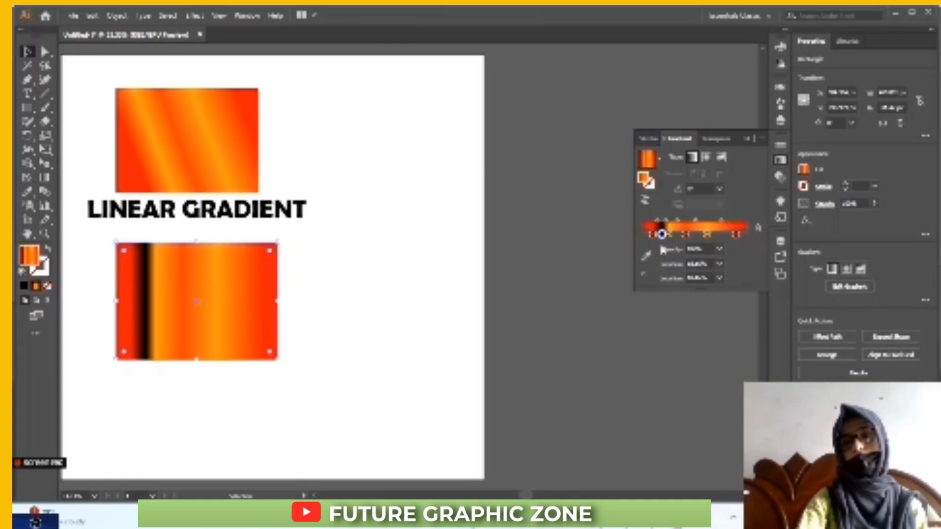
{"action": "key", "text": "Delete"}
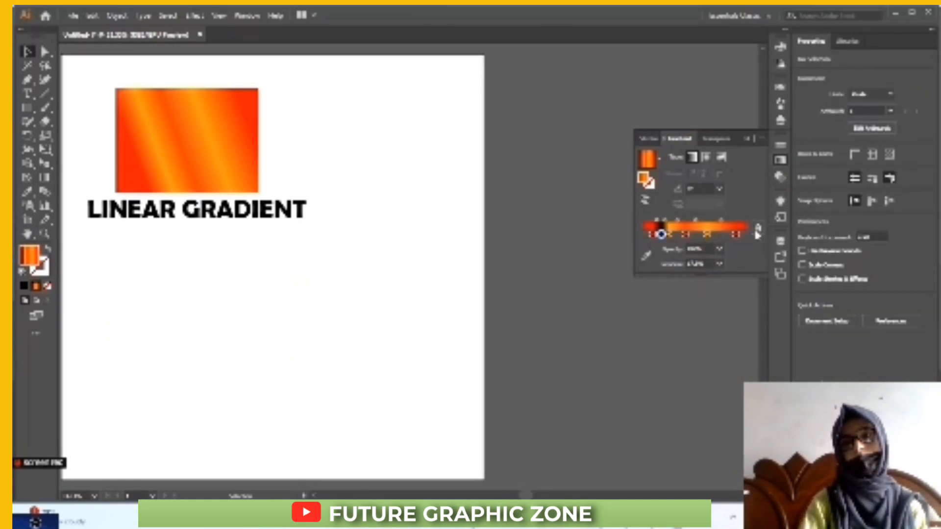
{"action": "left_click", "coordinate": [758, 229]}
Draw a second gradient-filled rectangle below the "LINEAR GRADIENT" label and change its gradient type to radial
{"action": "key", "text": "m"}
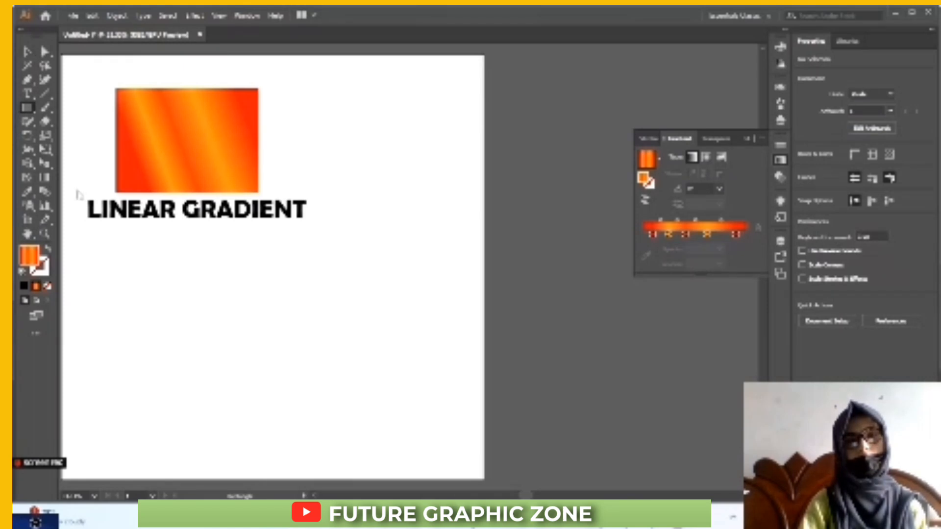
{"action": "left_click_drag", "start_coordinate": [110, 249], "coordinate": [243, 339]}
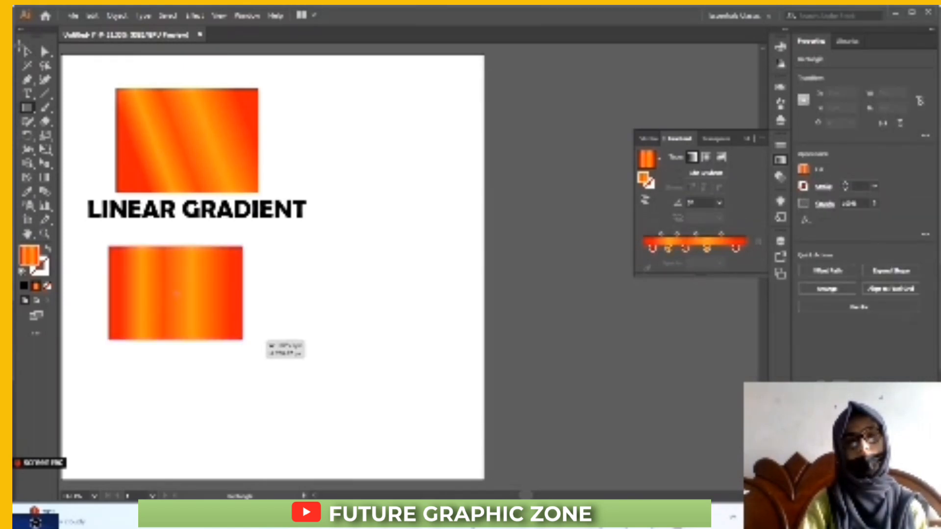
{"action": "key", "text": "v"}
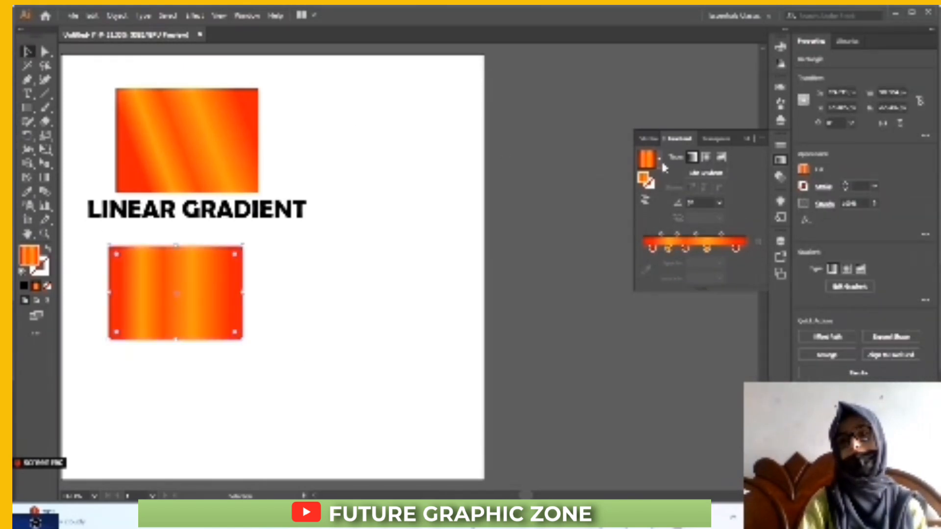
{"action": "left_click", "coordinate": [706, 157]}
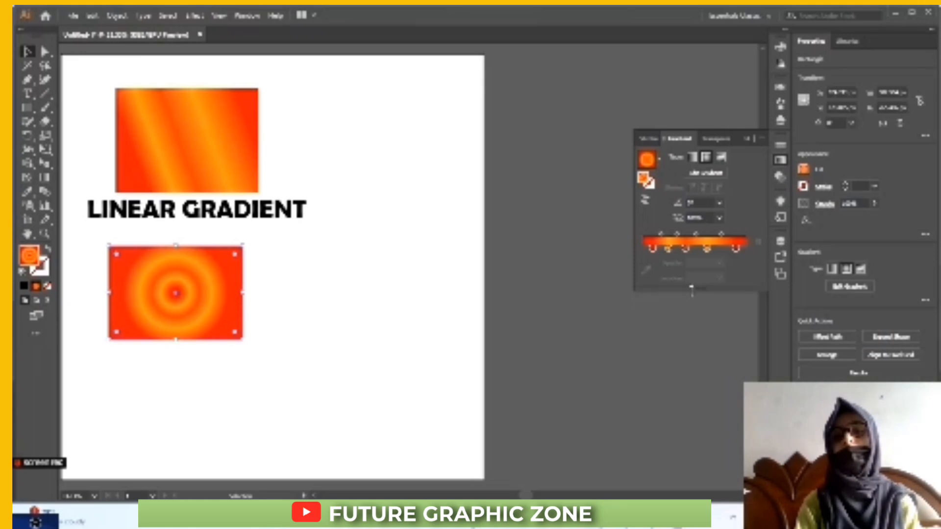
Shift the radial gradient's inner red and outer orange stops outward to enlarge the rings in the second rectangle
{"action": "left_click", "coordinate": [668, 249]}
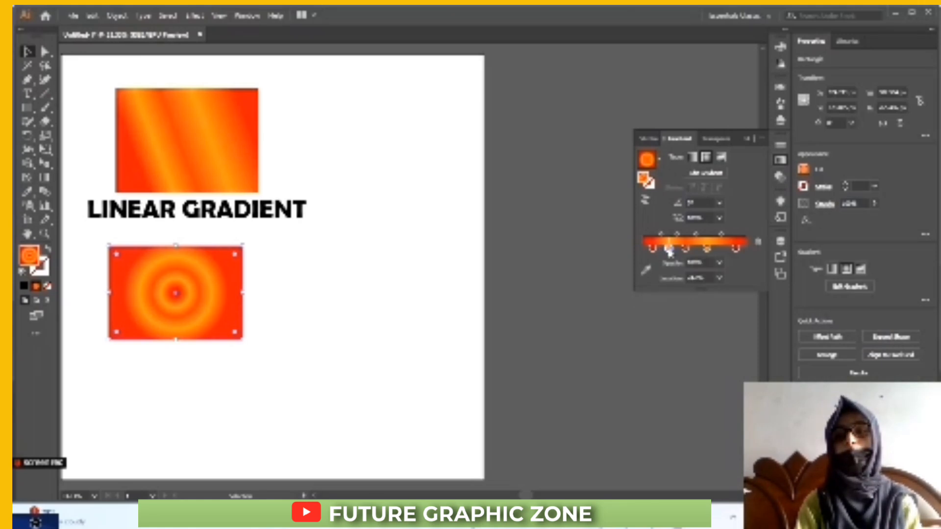
{"action": "left_click_drag", "start_coordinate": [685, 249], "coordinate": [725, 252]}
{"action": "left_click", "coordinate": [707, 249]}
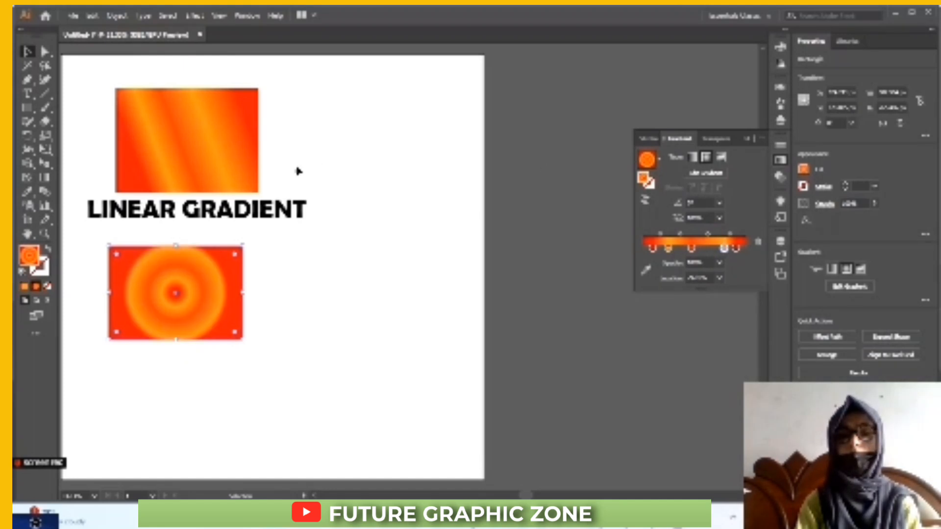
Reshape the second rectangle's radial gradient into a tilted, stretched ellipse with the Gradient tool
{"action": "left_click", "coordinate": [45, 178]}
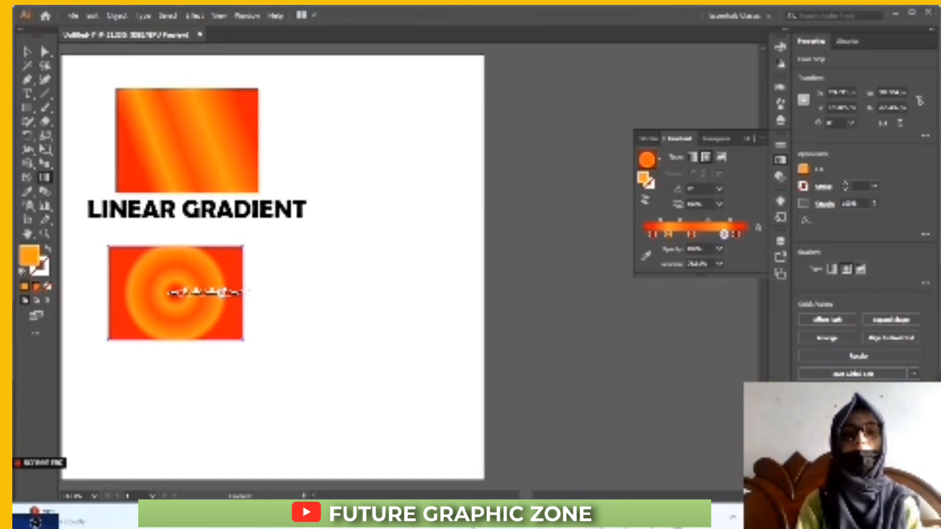
{"action": "mouse_move", "coordinate": [241, 293]}
{"action": "left_mouse_down"}
{"action": "mouse_move", "coordinate": [230, 333]}
{"action": "mouse_move", "coordinate": [182, 349]}
{"action": "left_mouse_up"}
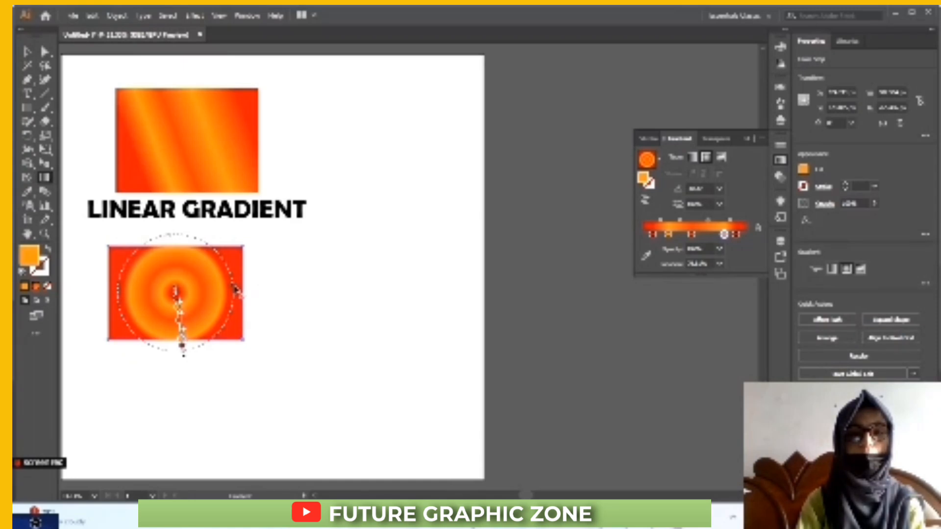
{"action": "left_click_drag", "start_coordinate": [234, 290], "coordinate": [250, 283]}
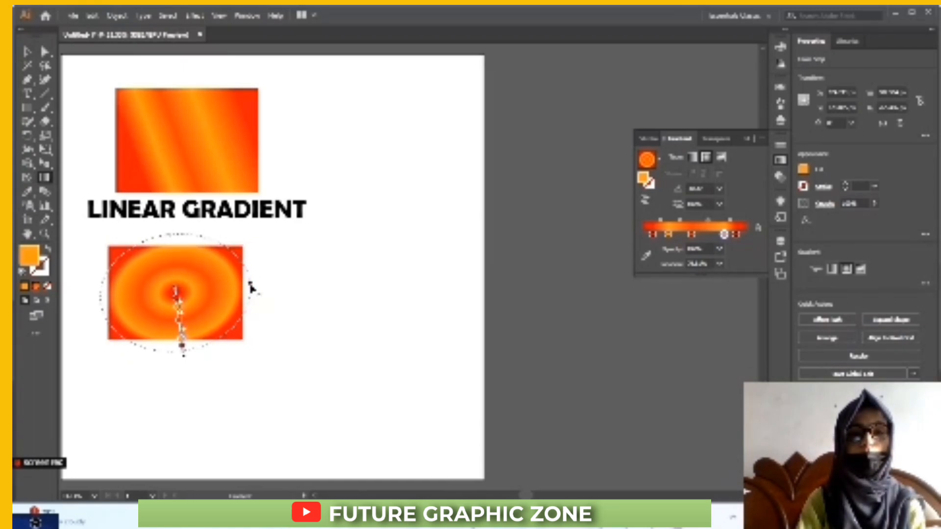
{"action": "left_click_drag", "start_coordinate": [170, 240], "coordinate": [138, 244]}
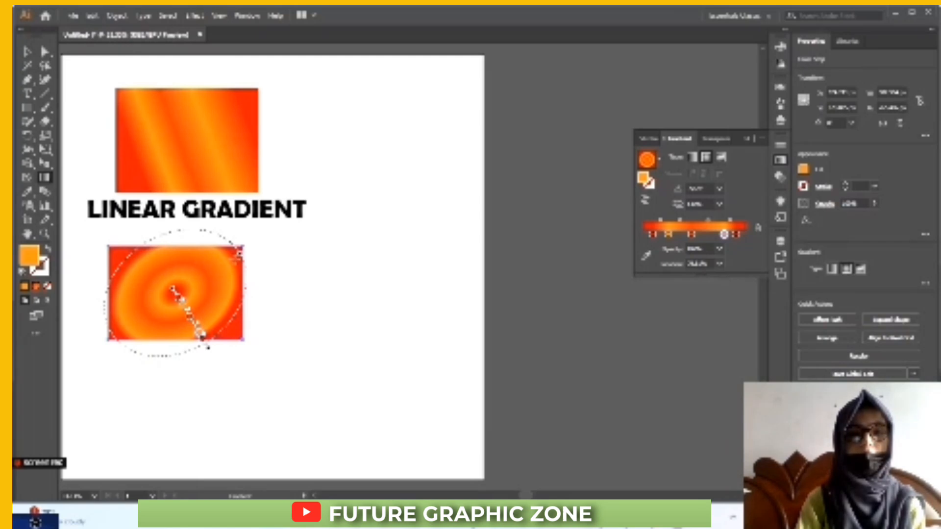
{"action": "left_click_drag", "start_coordinate": [241, 258], "coordinate": [258, 242]}
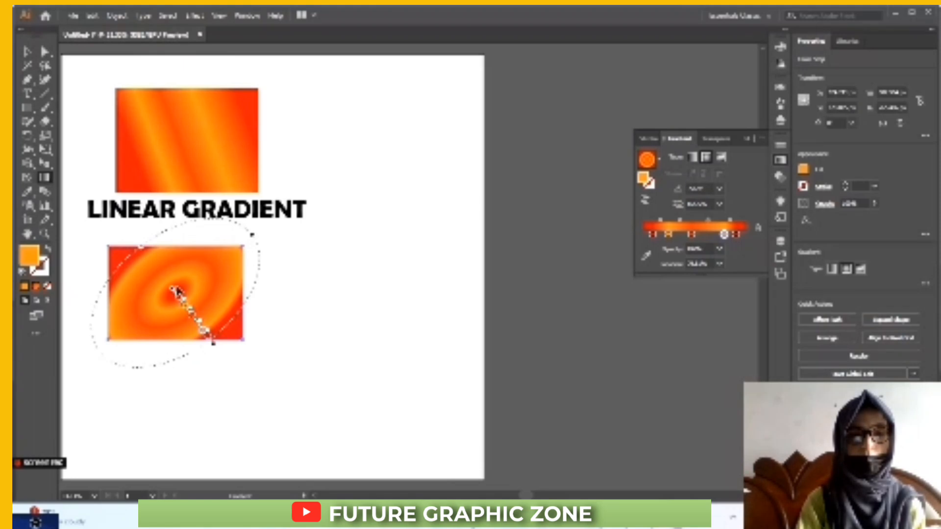
Shift the radial gradient's origin toward the rectangle's lower-right corner and reposition the orange and red stops along its line
{"action": "mouse_move", "coordinate": [172, 291]}
{"action": "left_mouse_down"}
{"action": "mouse_move", "coordinate": [205, 327]}
{"action": "mouse_move", "coordinate": [194, 317]}
{"action": "left_mouse_up"}
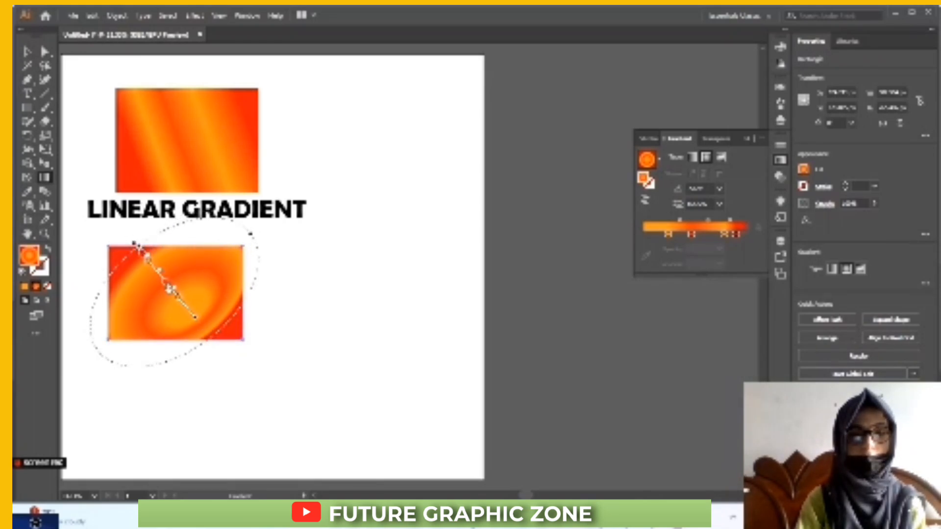
{"action": "mouse_move", "coordinate": [168, 286]}
{"action": "left_mouse_down"}
{"action": "mouse_move", "coordinate": [181, 301]}
{"action": "mouse_move", "coordinate": [158, 272]}
{"action": "mouse_move", "coordinate": [187, 308]}
{"action": "left_mouse_up"}
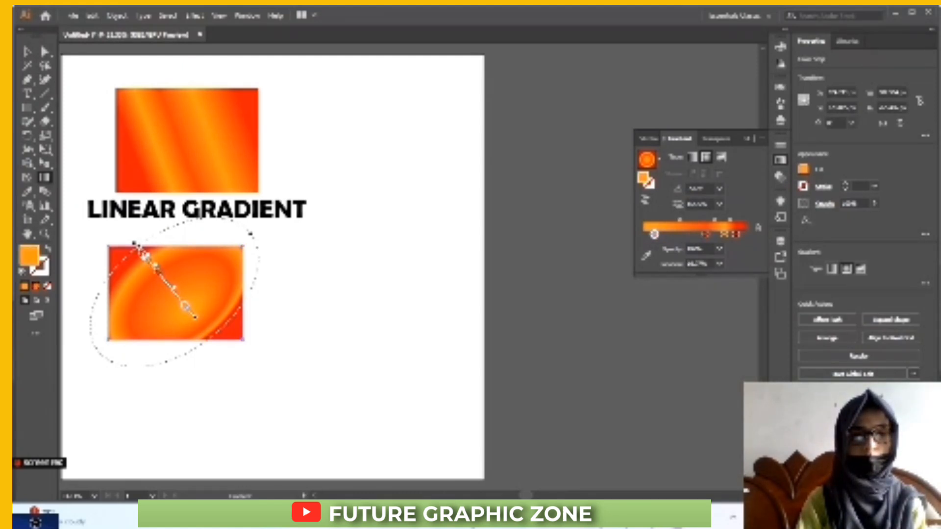
{"action": "left_click", "coordinate": [137, 246]}
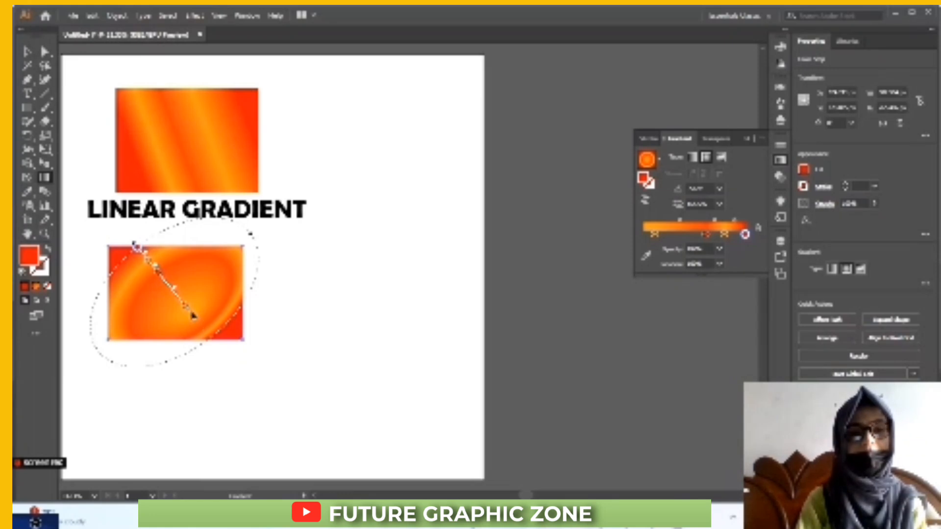
{"action": "left_click_drag", "start_coordinate": [158, 275], "coordinate": [164, 280]}
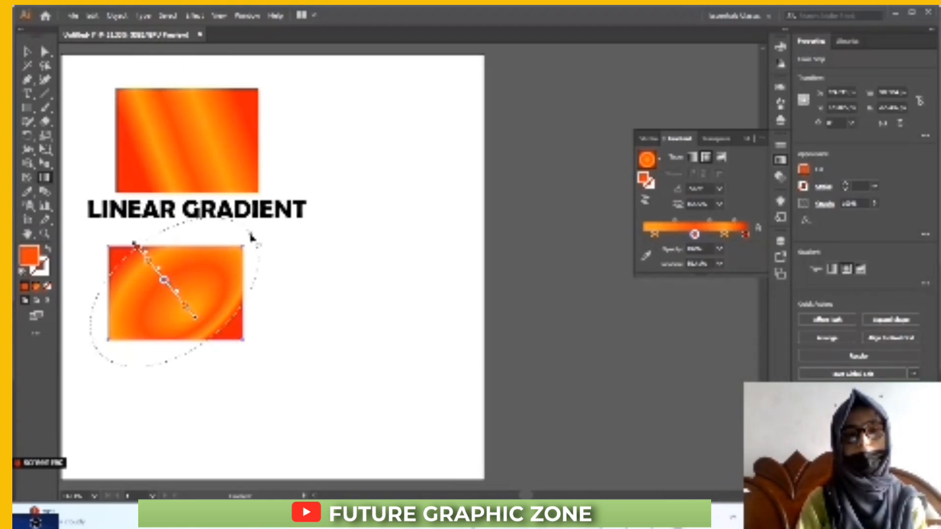
Enlarge the elliptical gradient so it extends well beyond the second rectangle, and deselect the shape
{"action": "left_click_drag", "start_coordinate": [251, 238], "coordinate": [272, 219]}
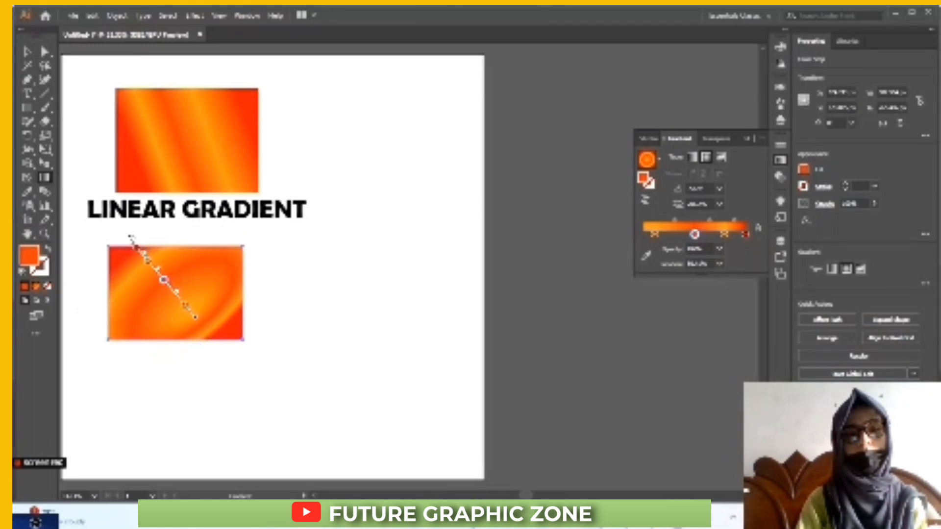
{"action": "left_click_drag", "start_coordinate": [131, 239], "coordinate": [100, 283]}
{"action": "key", "text": "ctrl+z"}
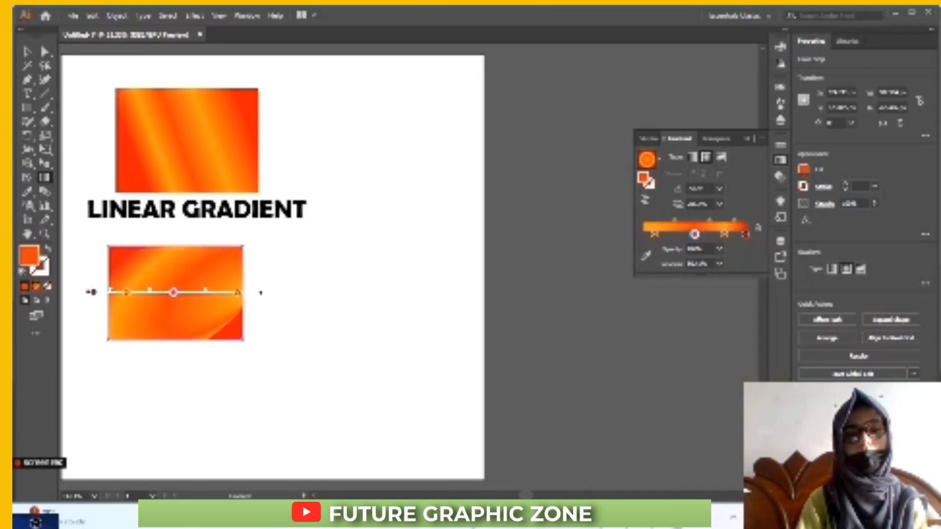
{"action": "left_click", "coordinate": [27, 52]}
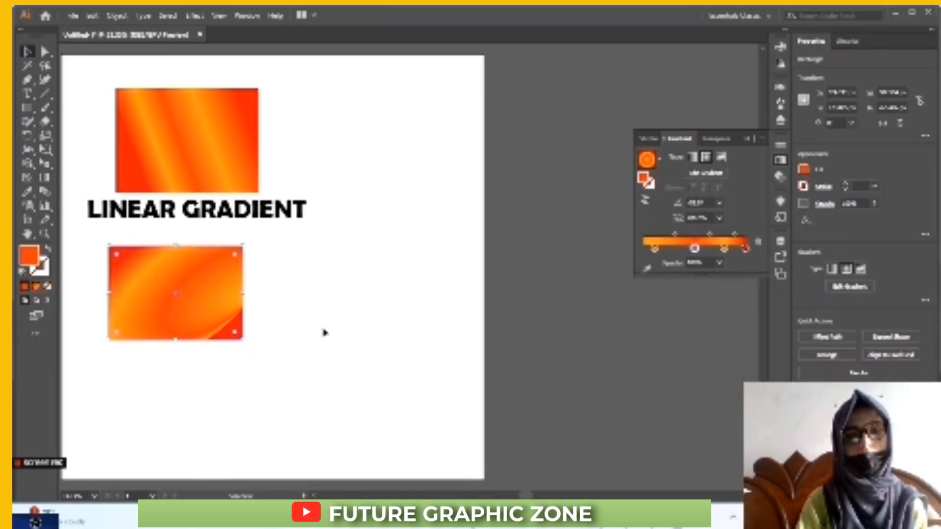
{"action": "left_click", "coordinate": [322, 331]}
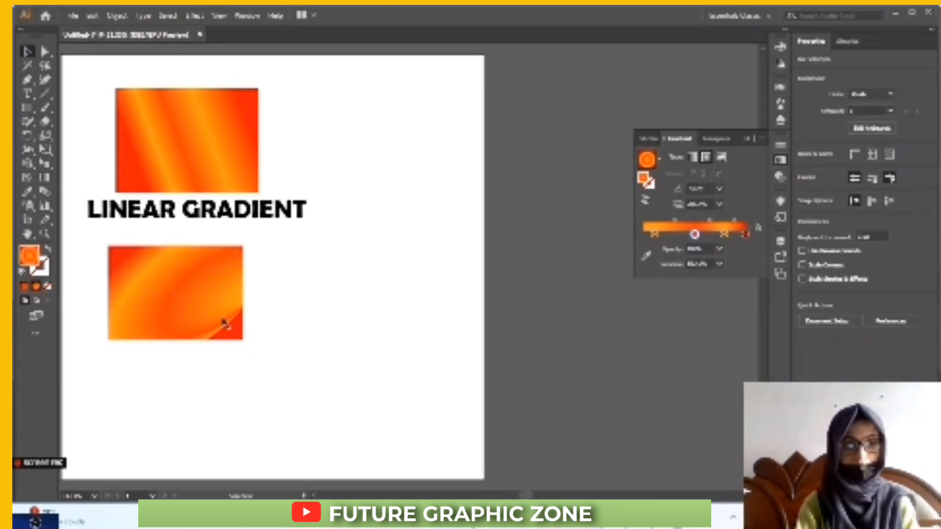
{"action": "key", "text": "ctrl+equal"}
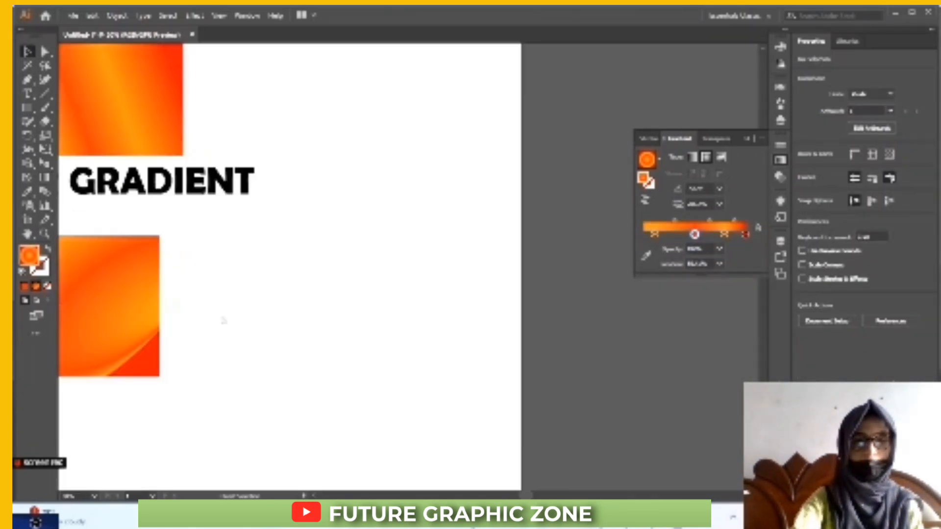
{"action": "key", "text": "ctrl+minus"}
{"action": "key", "text": "ctrl+minus"}
{"action": "key", "text": "ctrl+equal"}
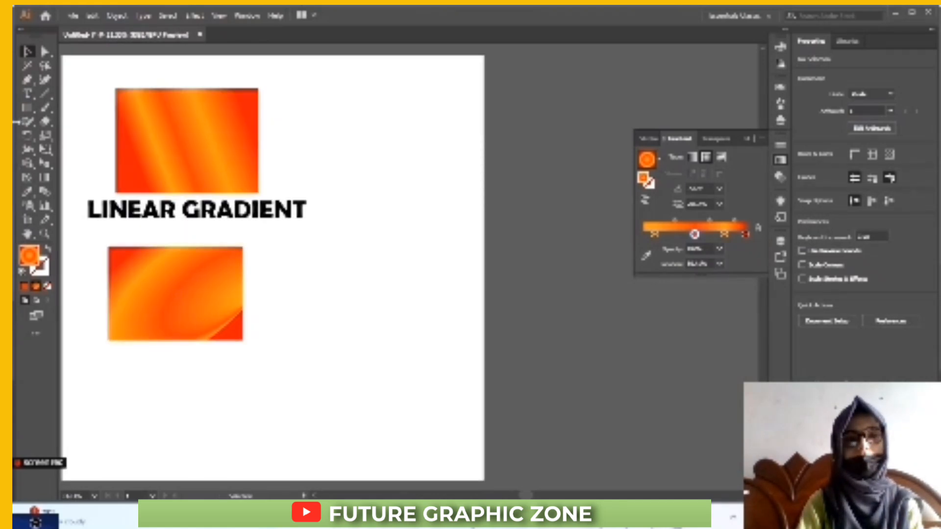
Add the text label "RADIAL GRADIENT" below the second rectangle and align it roughly under the "LINEAR GRADIENT" label
{"action": "left_click", "coordinate": [27, 93]}
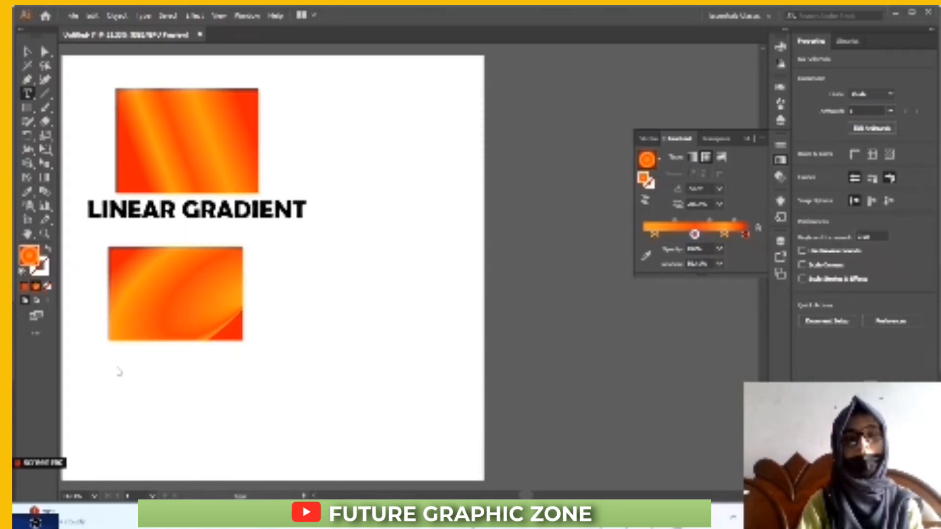
{"action": "left_click", "coordinate": [127, 369]}
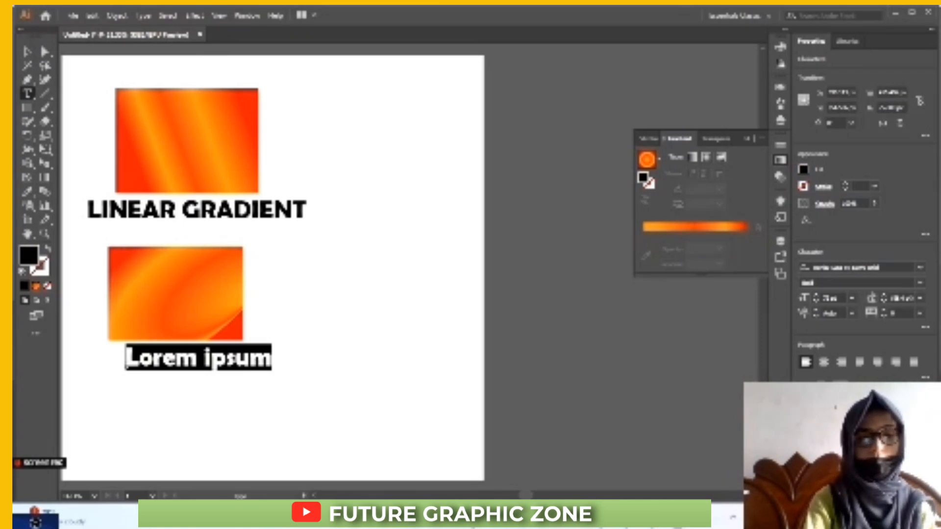
{"action": "type", "text": "RADIAL "}
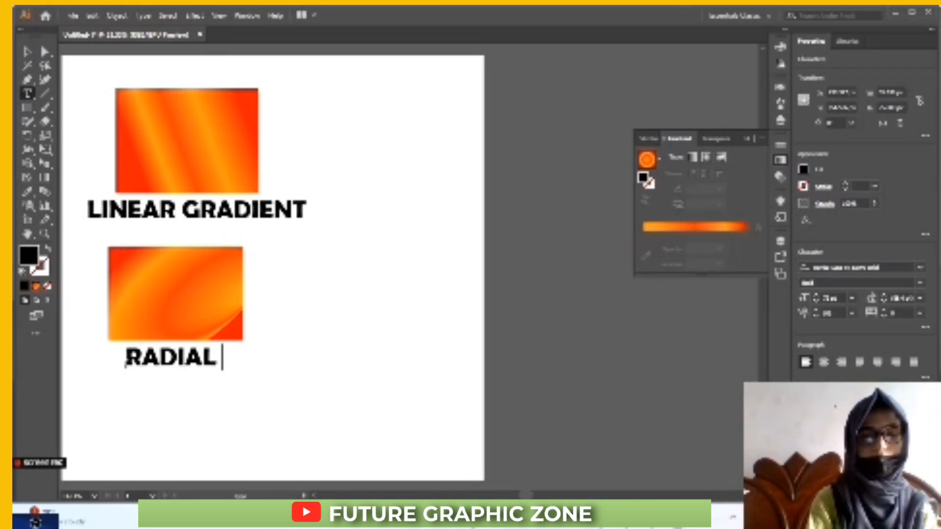
{"action": "type", "text": "GRADIENT"}
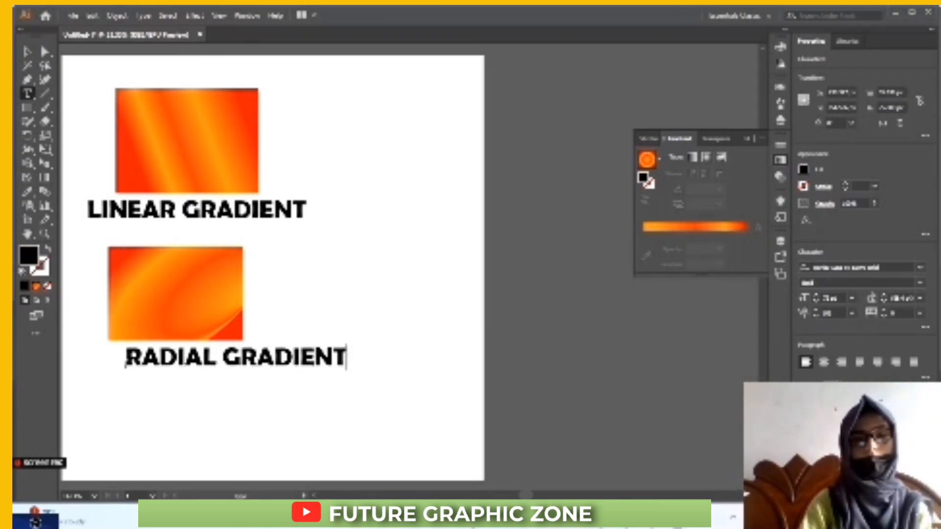
{"action": "left_click", "coordinate": [27, 51]}
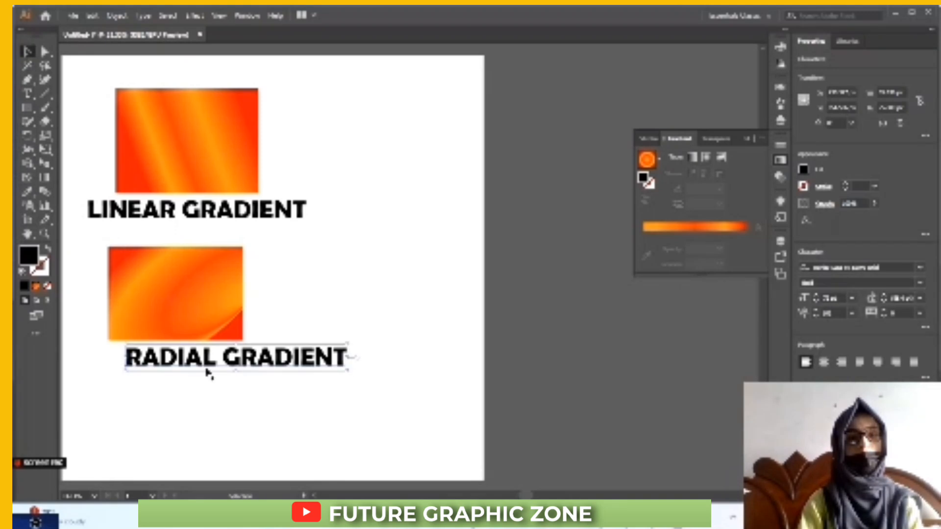
{"action": "left_click_drag", "start_coordinate": [286, 361], "coordinate": [244, 365]}
Draw a third rectangle in the empty area to the right of the linear gradient rectangle, keeping it selected
{"action": "left_click", "coordinate": [30, 110]}
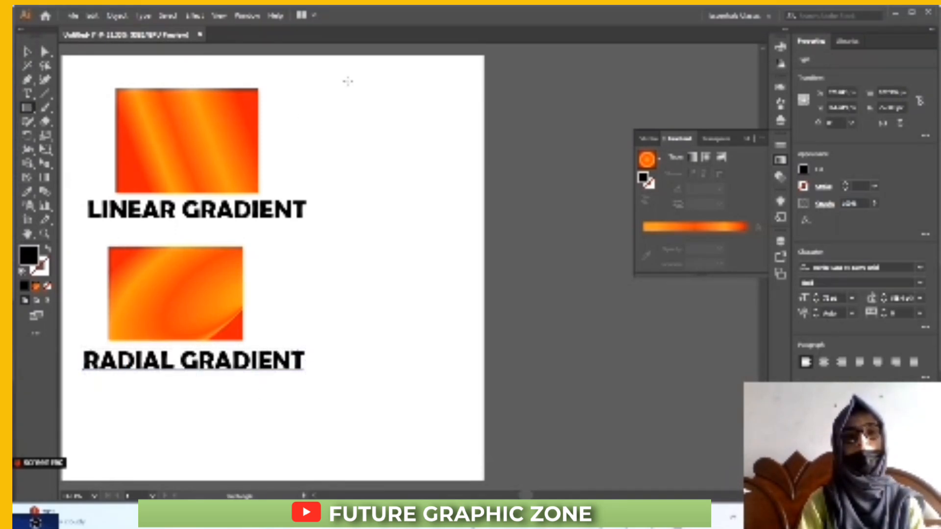
{"action": "left_click_drag", "start_coordinate": [326, 90], "coordinate": [452, 182]}
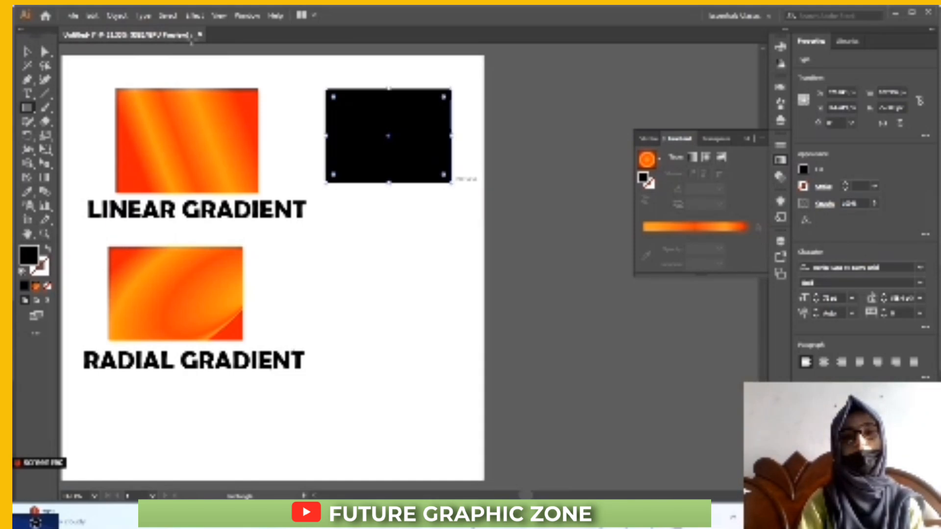
{"action": "left_click", "coordinate": [27, 51]}
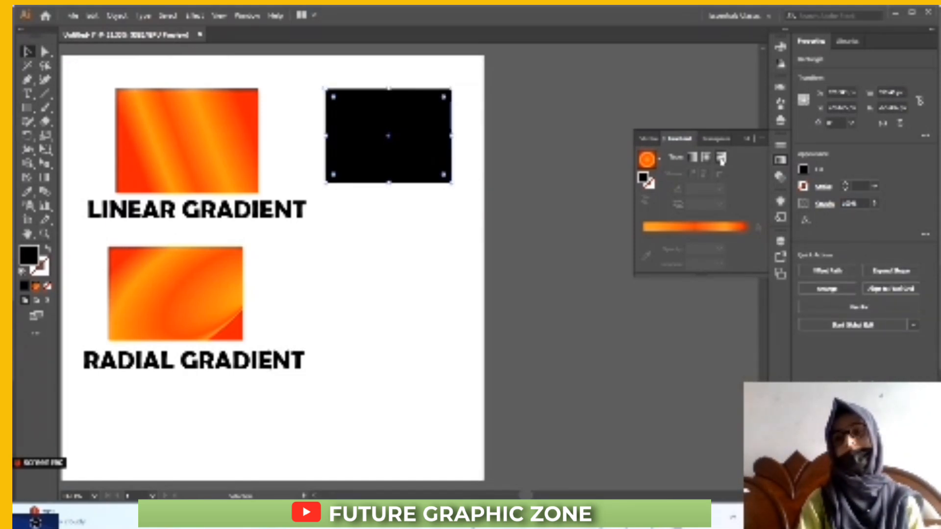
Fill the third rectangle with a freeform gradient in Points mode, after trying the Lines mode and the radial type
{"action": "left_click", "coordinate": [666, 225]}
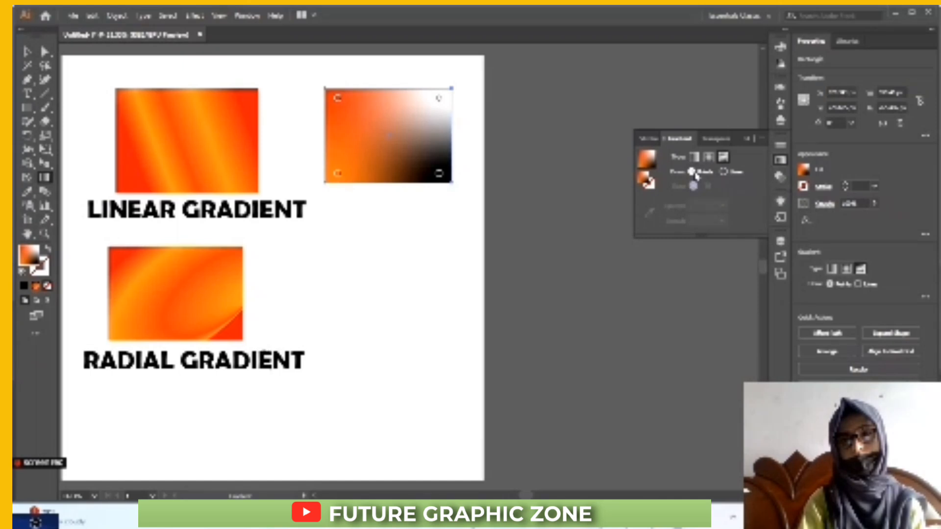
{"action": "left_click", "coordinate": [725, 173]}
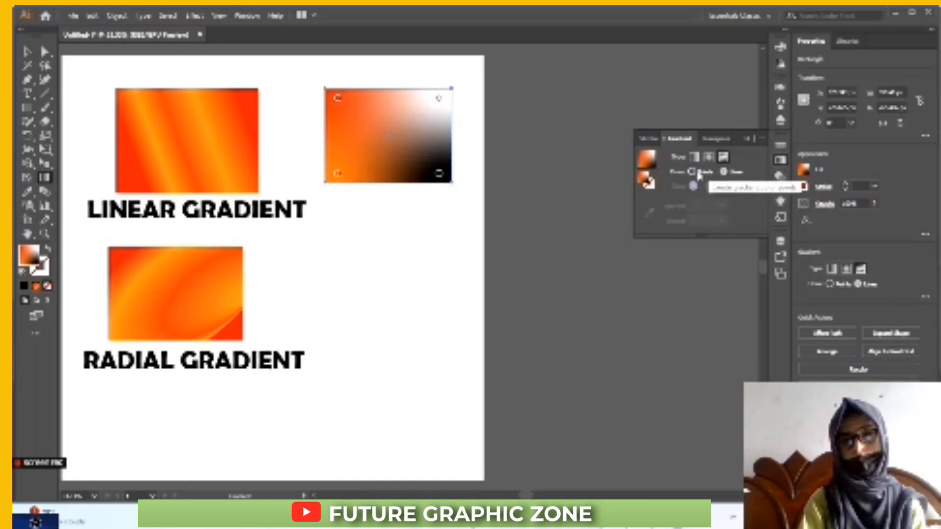
{"action": "left_click", "coordinate": [707, 157]}
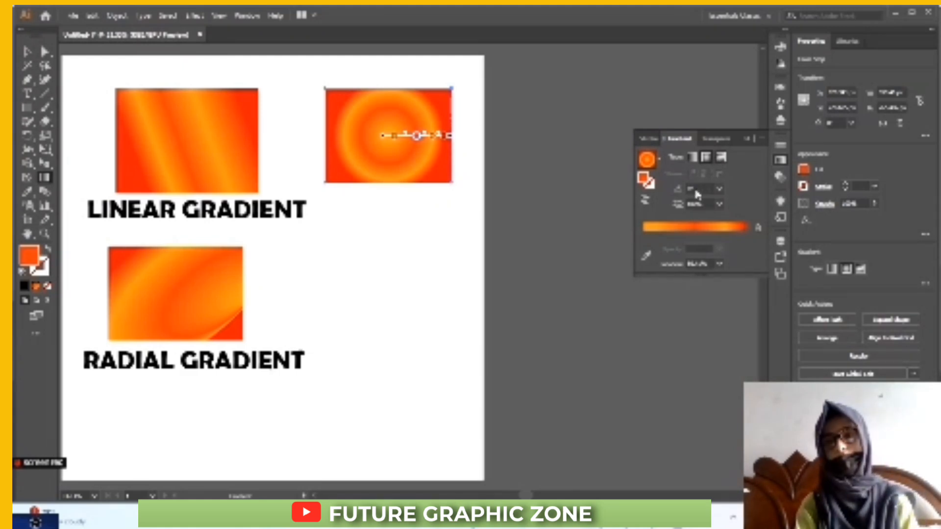
{"action": "left_click", "coordinate": [722, 158]}
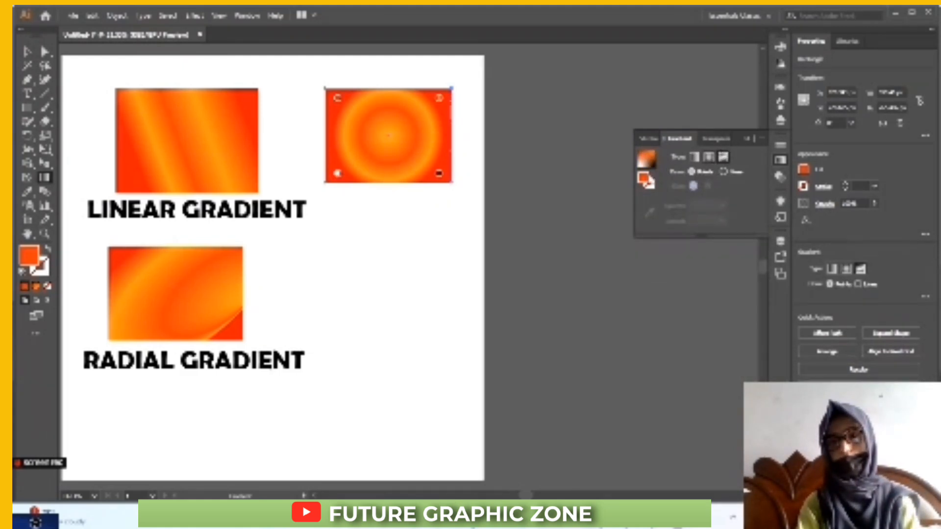
Recolor the freeform gradient's upper-right point yellow in the third rectangle
{"action": "mouse_move", "coordinate": [439, 101]}
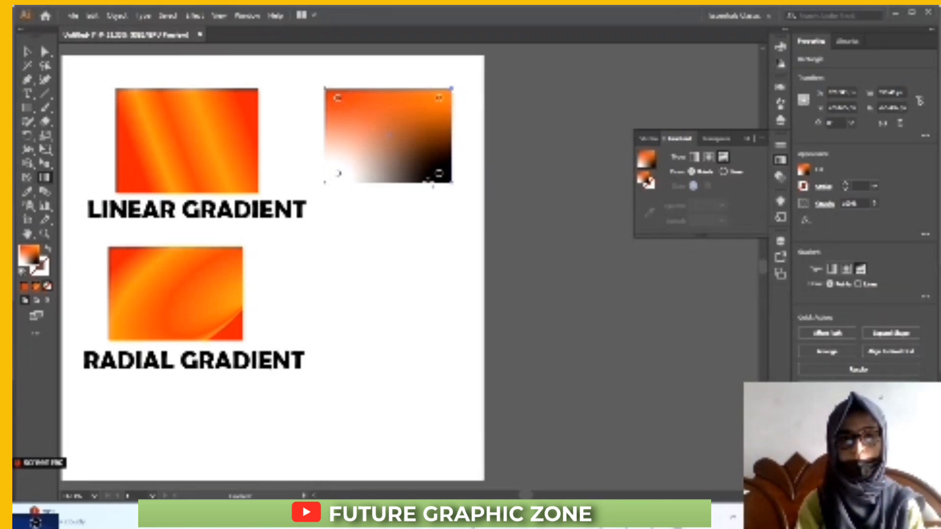
{"action": "mouse_move", "coordinate": [439, 176]}
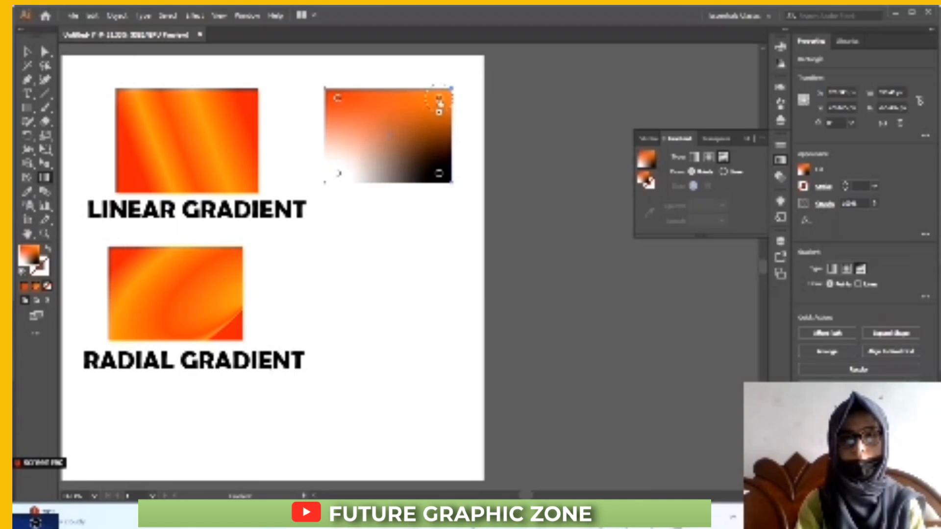
{"action": "left_click", "coordinate": [439, 100]}
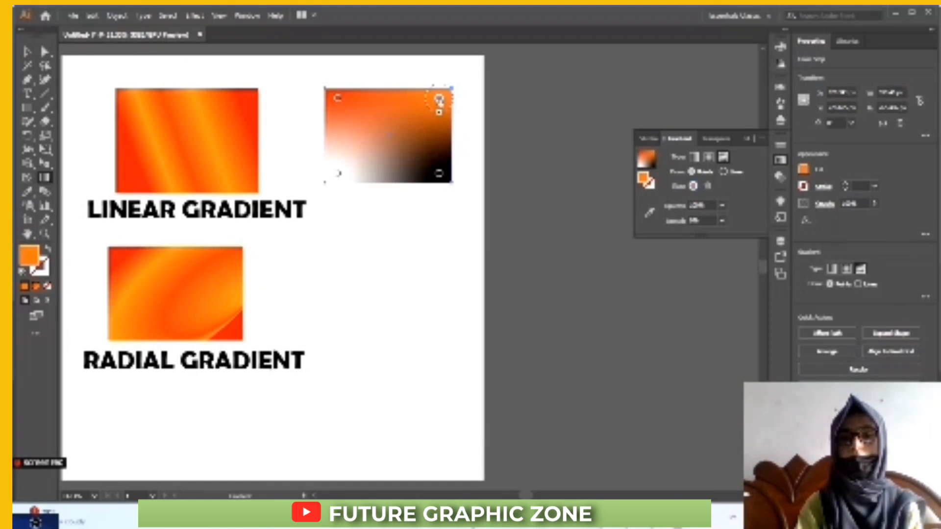
{"action": "double_click", "coordinate": [439, 101]}
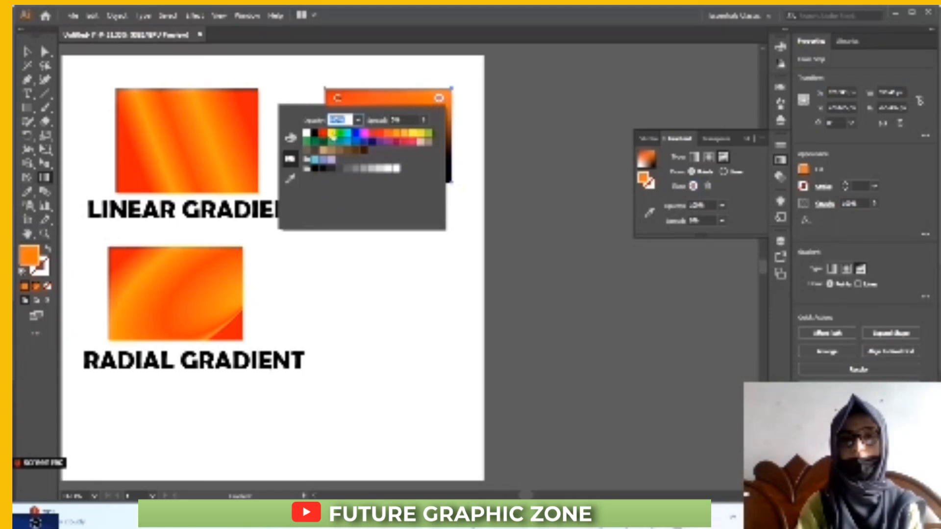
{"action": "left_click", "coordinate": [332, 134]}
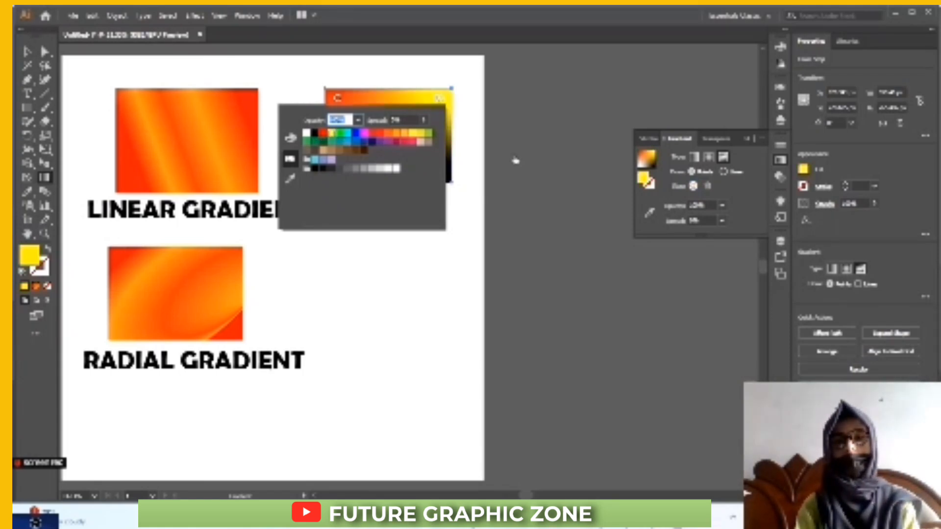
{"action": "left_click", "coordinate": [515, 160]}
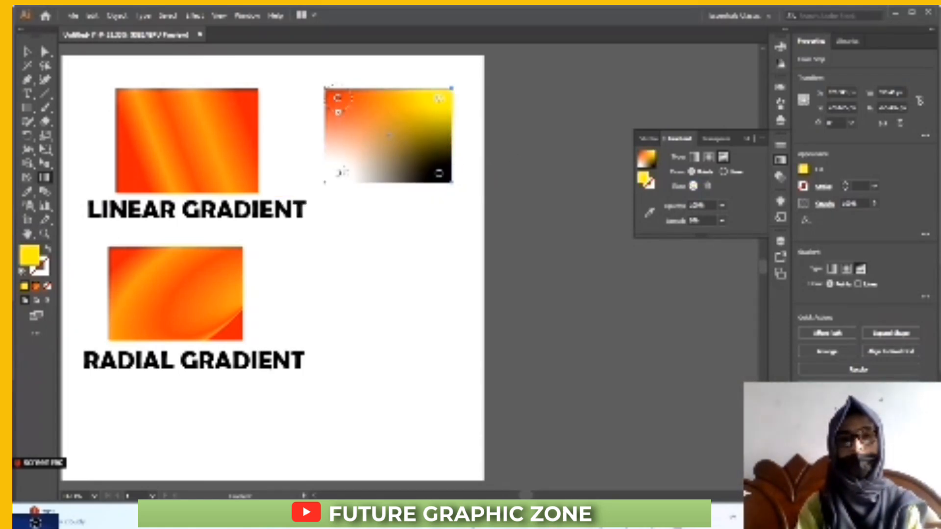
Recolor the freeform gradient's lower-left point blue in the third rectangle
{"action": "left_click", "coordinate": [339, 174]}
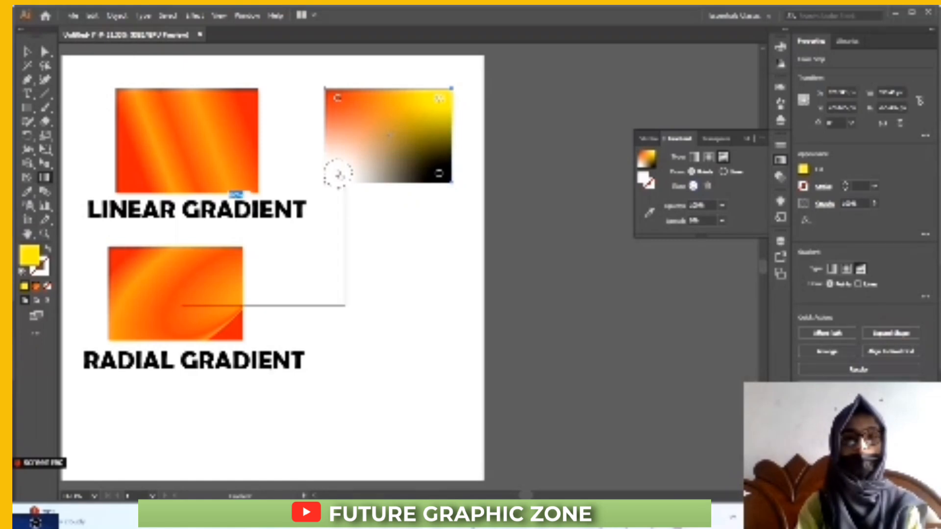
{"action": "double_click", "coordinate": [338, 174]}
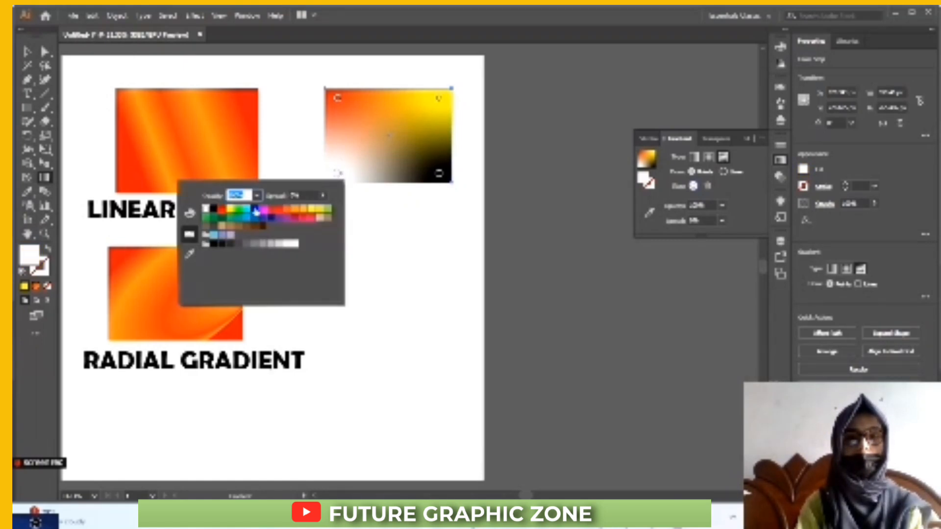
{"action": "left_click", "coordinate": [254, 211]}
{"action": "left_click", "coordinate": [422, 278]}
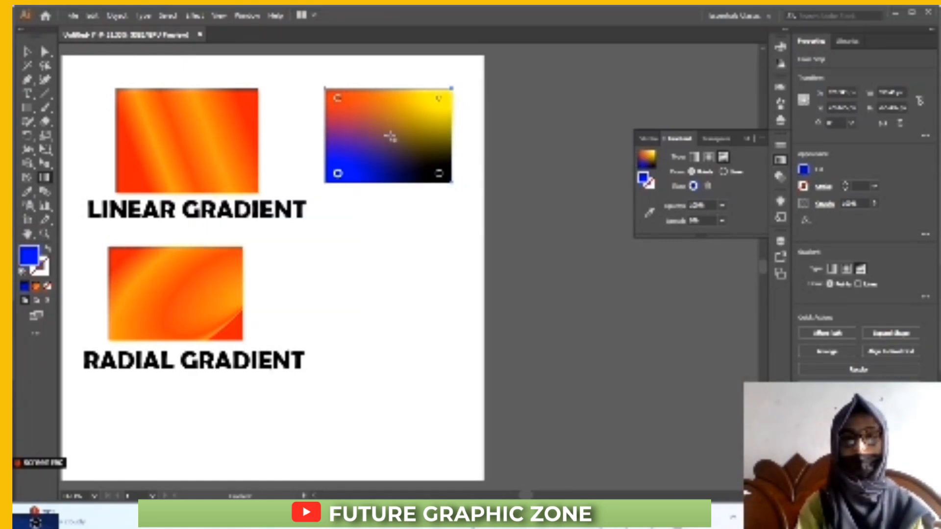
Add a color point at the center of the freeform gradient and make it green
{"action": "left_click", "coordinate": [390, 136]}
{"action": "double_click", "coordinate": [389, 135]}
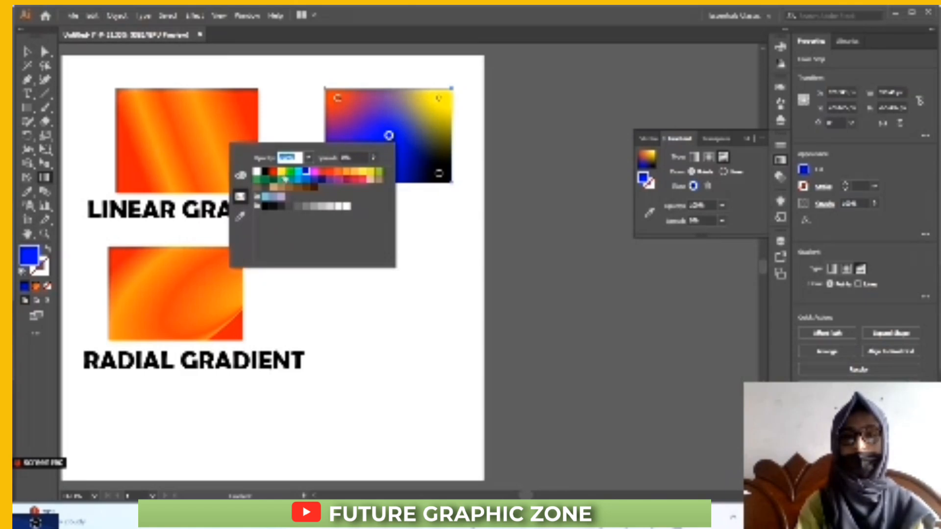
{"action": "left_click", "coordinate": [290, 175]}
{"action": "left_click", "coordinate": [426, 249]}
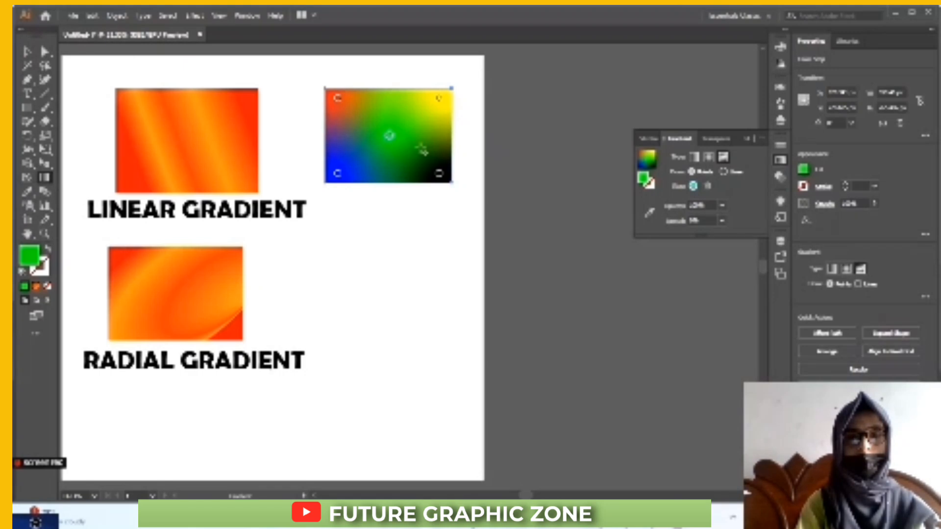
Move the green point to the third rectangle's lower-left side and the blue point near its center, and deselect the shape
{"action": "mouse_move", "coordinate": [390, 137]}
{"action": "left_mouse_down"}
{"action": "mouse_move", "coordinate": [349, 134]}
{"action": "mouse_move", "coordinate": [337, 173]}
{"action": "mouse_move", "coordinate": [336, 160]}
{"action": "mouse_move", "coordinate": [384, 152]}
{"action": "mouse_move", "coordinate": [387, 142]}
{"action": "left_mouse_up"}
{"action": "left_click", "coordinate": [338, 172]}
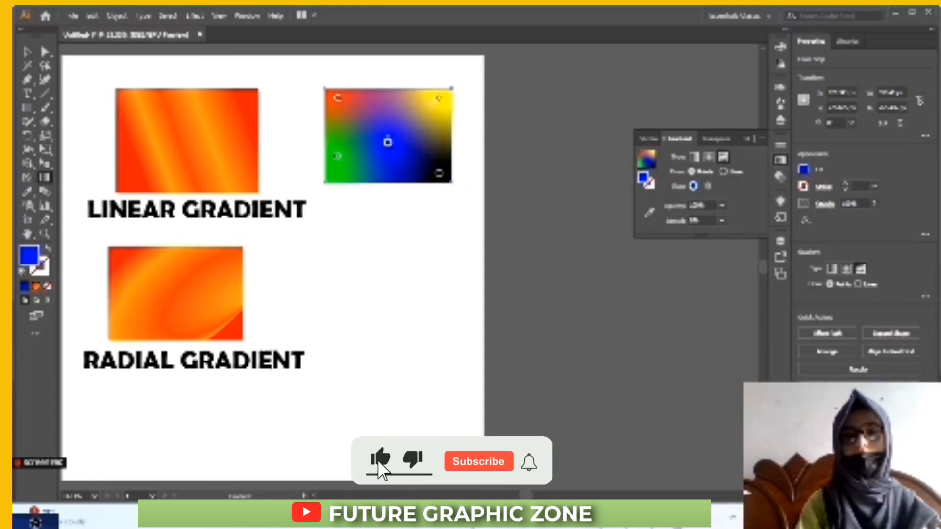
{"action": "left_click", "coordinate": [28, 51]}
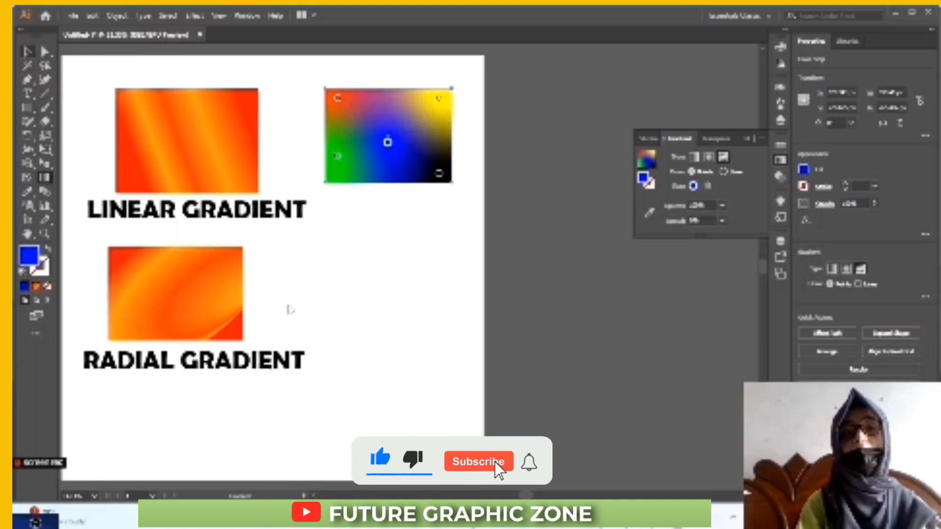
{"action": "left_click", "coordinate": [411, 241]}
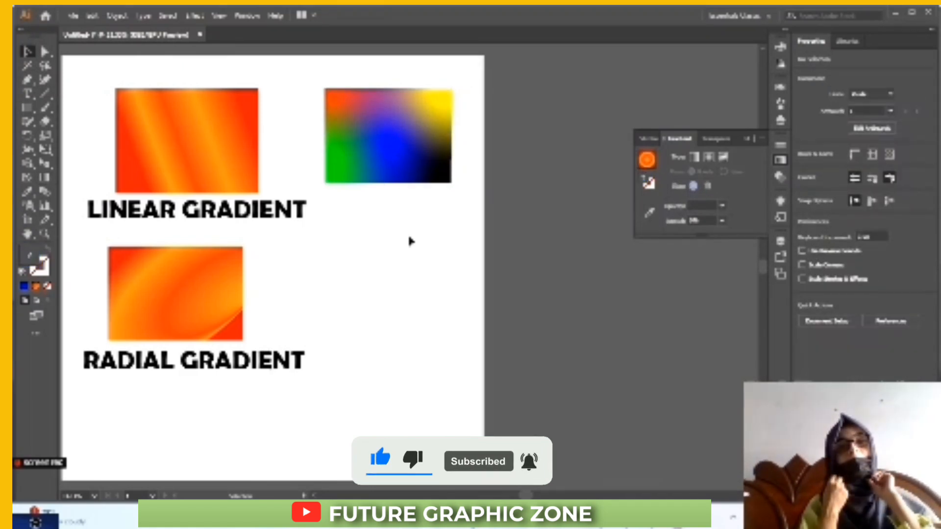